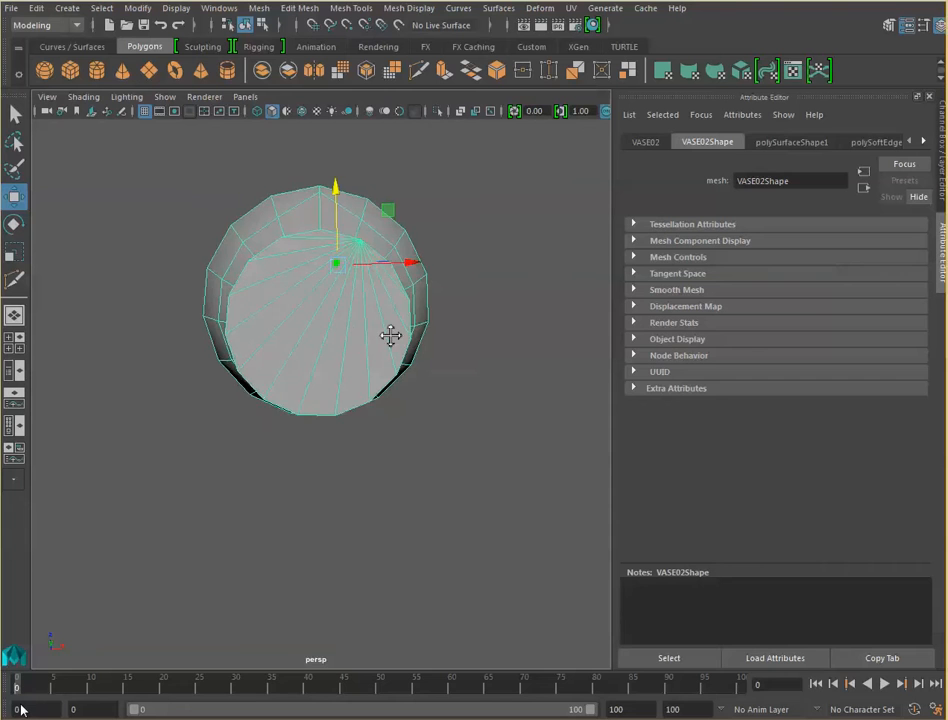
Step: Delete all the triangular faces closing the outer bottom of the vase, one at a time in face mode
{"action": "scroll", "coordinate": [391, 353], "scroll_direction": "up", "scroll_amount": 5}
{"action": "left_click_drag", "start_coordinate": [394, 332], "coordinate": [386, 352], "text": "alt"}
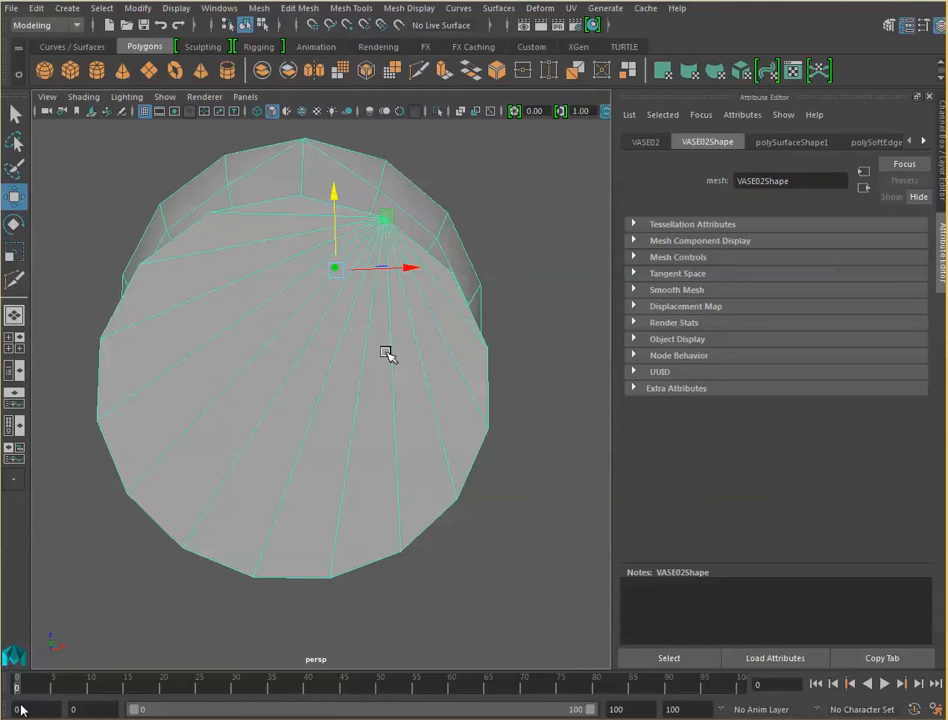
{"action": "right_click_drag", "start_coordinate": [330, 383], "coordinate": [332, 394]}
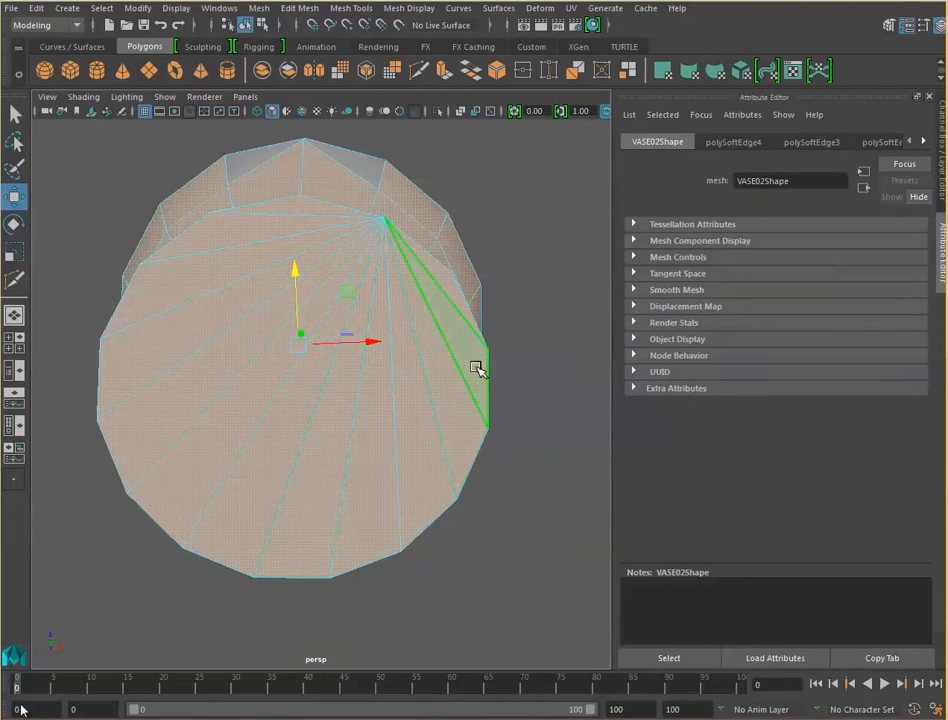
{"action": "left_click", "coordinate": [476, 369]}
{"action": "key", "text": "Delete"}
{"action": "left_click", "coordinate": [466, 438]}
{"action": "key", "text": "Delete"}
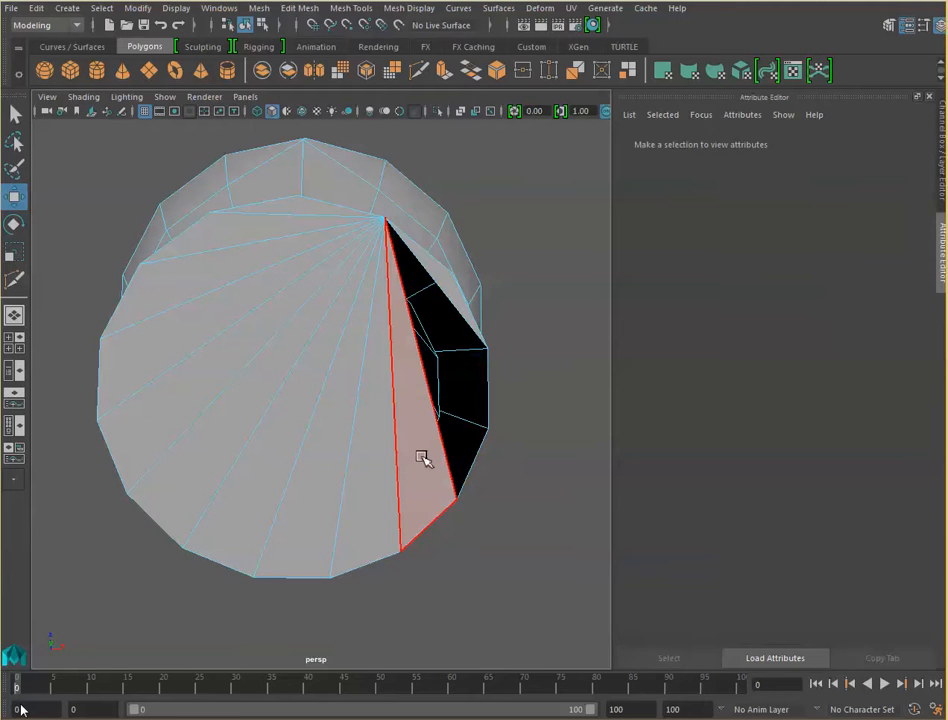
{"action": "left_click", "coordinate": [422, 458]}
{"action": "key", "text": "Delete"}
{"action": "left_click", "coordinate": [377, 459]}
{"action": "key", "text": "Delete"}
{"action": "left_click", "coordinate": [287, 446]}
{"action": "key", "text": "Delete"}
{"action": "left_click", "coordinate": [243, 417]}
{"action": "key", "text": "Delete"}
{"action": "left_click", "coordinate": [205, 381]}
{"action": "key", "text": "Delete"}
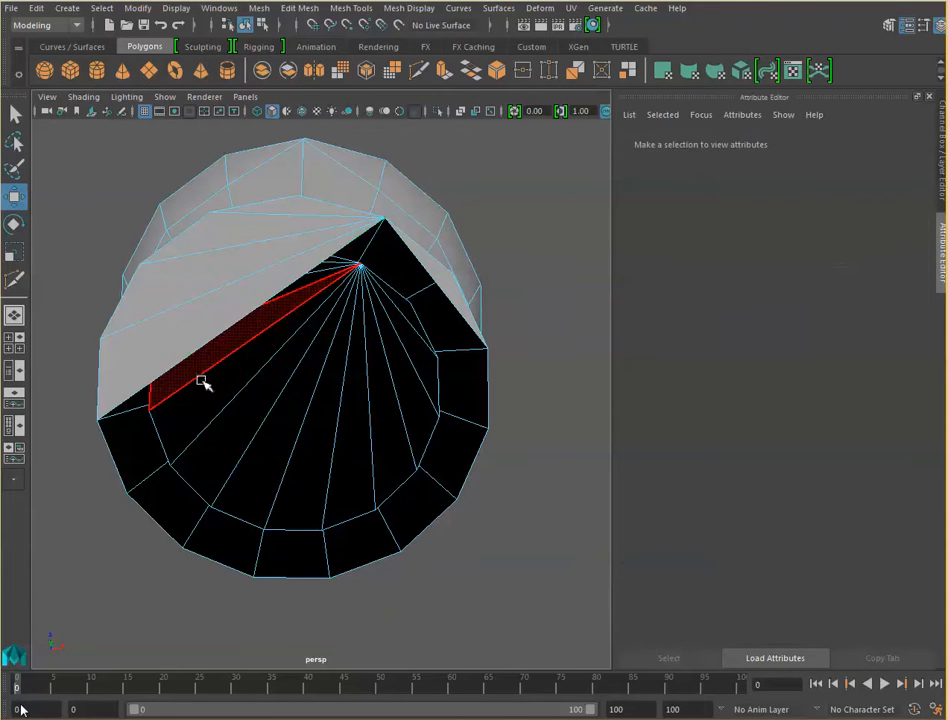
{"action": "left_click", "coordinate": [182, 342]}
{"action": "key", "text": "Delete"}
{"action": "left_click", "coordinate": [188, 298]}
{"action": "key", "text": "Delete"}
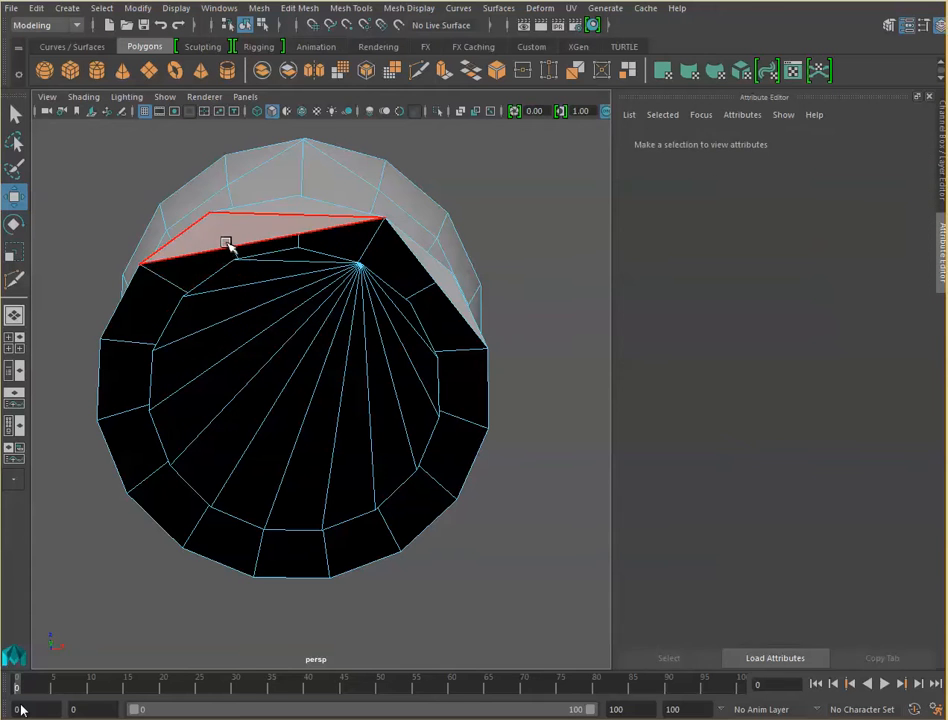
{"action": "left_click", "coordinate": [308, 214]}
{"action": "key", "text": "Delete"}
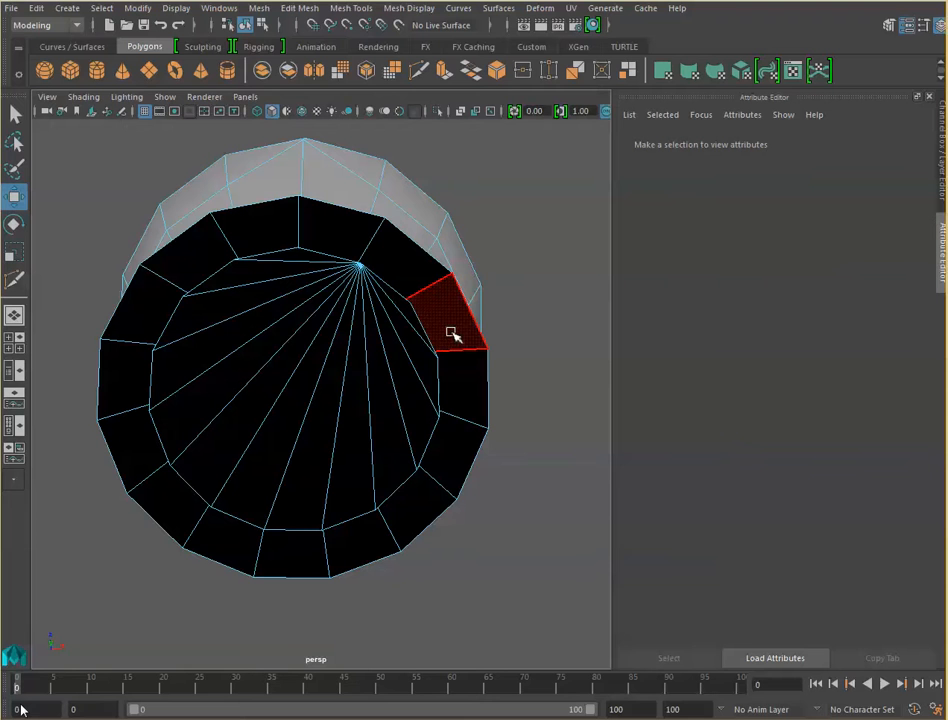
Step: Try to delete the triangular faces of the inner bottom of the vase one by one
{"action": "left_click_drag", "start_coordinate": [381, 394], "coordinate": [339, 309], "text": "alt"}
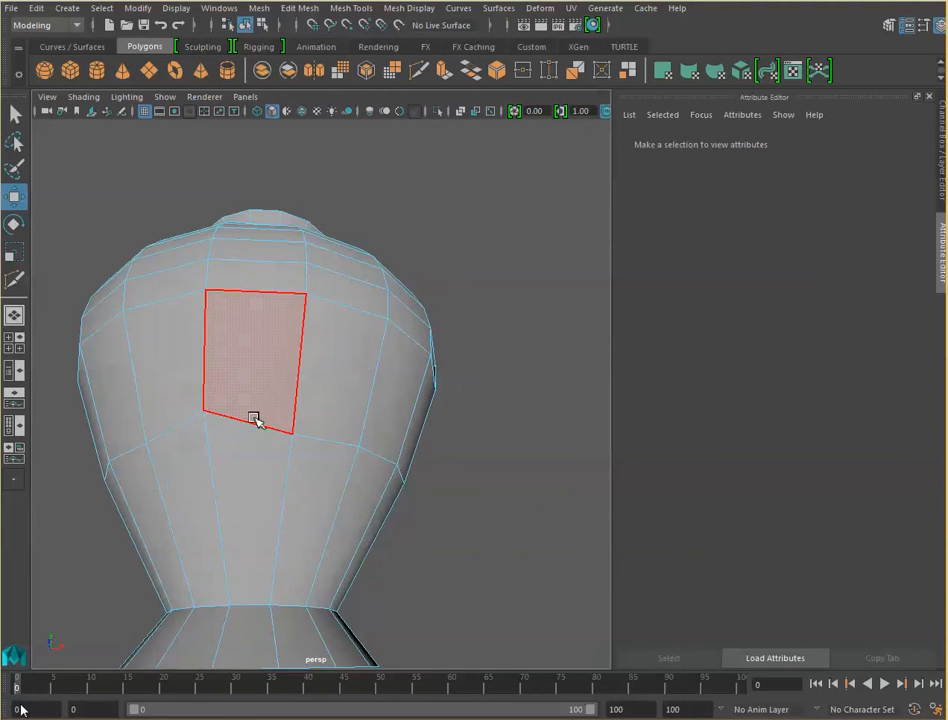
{"action": "left_click_drag", "start_coordinate": [256, 432], "coordinate": [317, 396], "text": "alt"}
{"action": "middle_click_drag", "start_coordinate": [317, 396], "coordinate": [340, 438], "text": "alt"}
{"action": "left_click_drag", "start_coordinate": [364, 417], "coordinate": [345, 612], "text": "alt"}
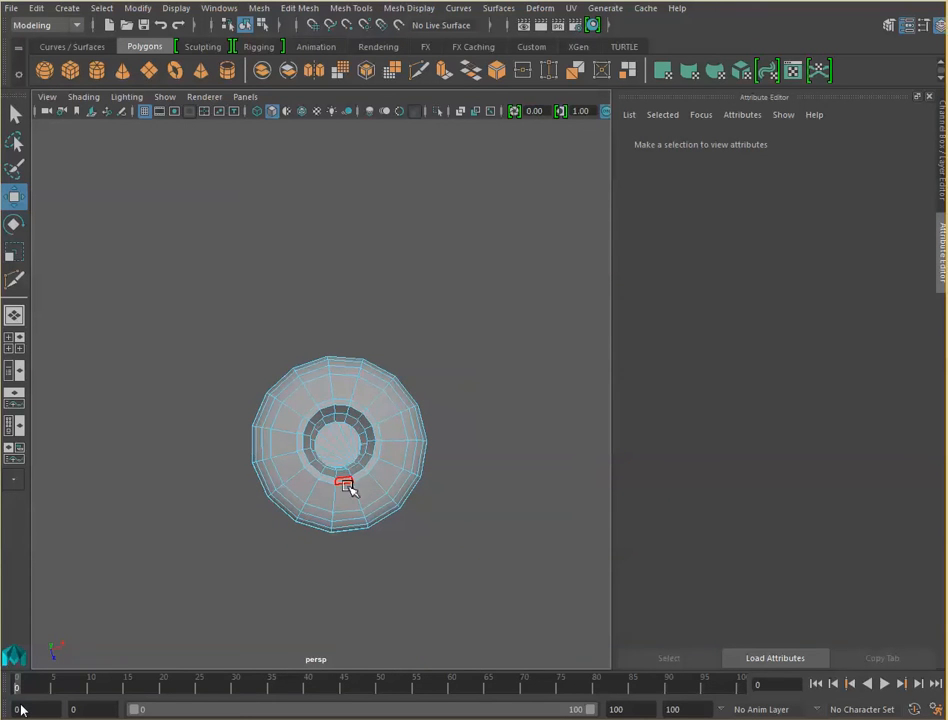
{"action": "left_click", "coordinate": [340, 458]}
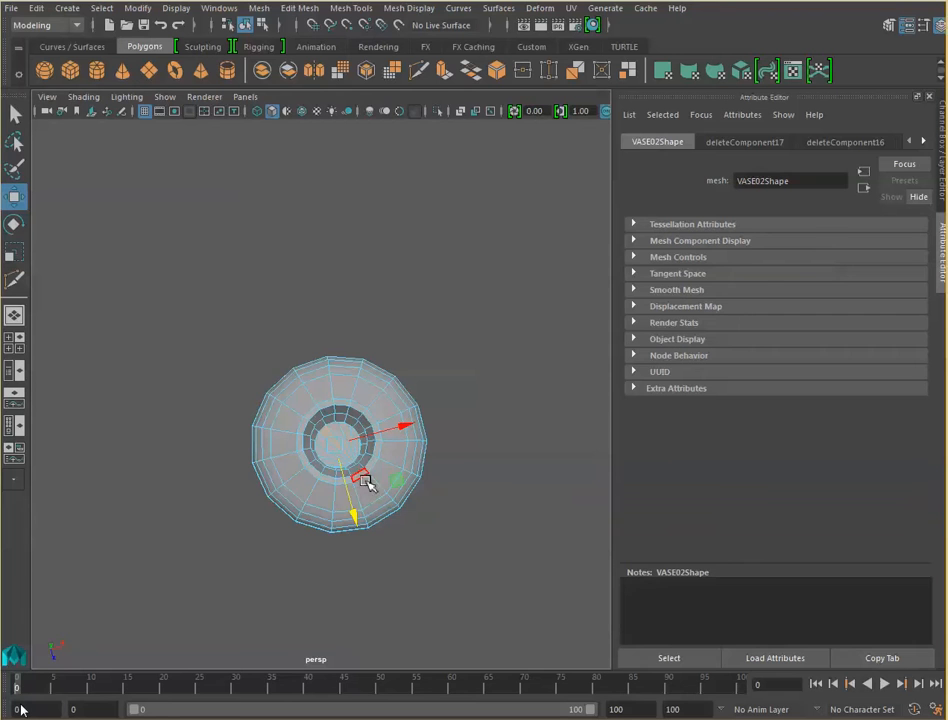
{"action": "left_click_drag", "start_coordinate": [368, 484], "coordinate": [364, 271], "text": "alt"}
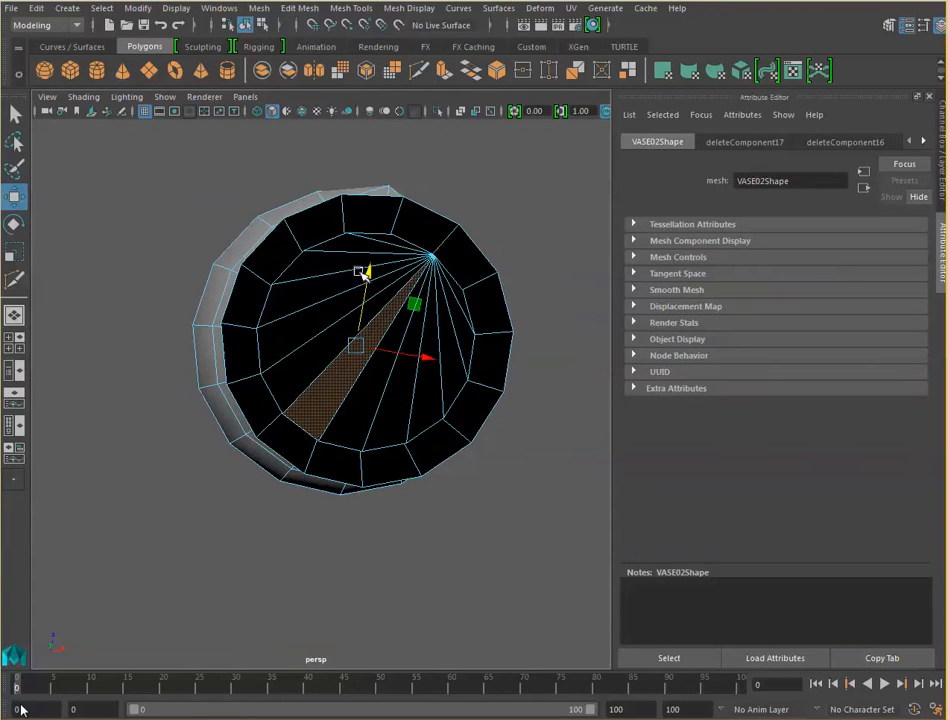
{"action": "left_click", "coordinate": [465, 307]}
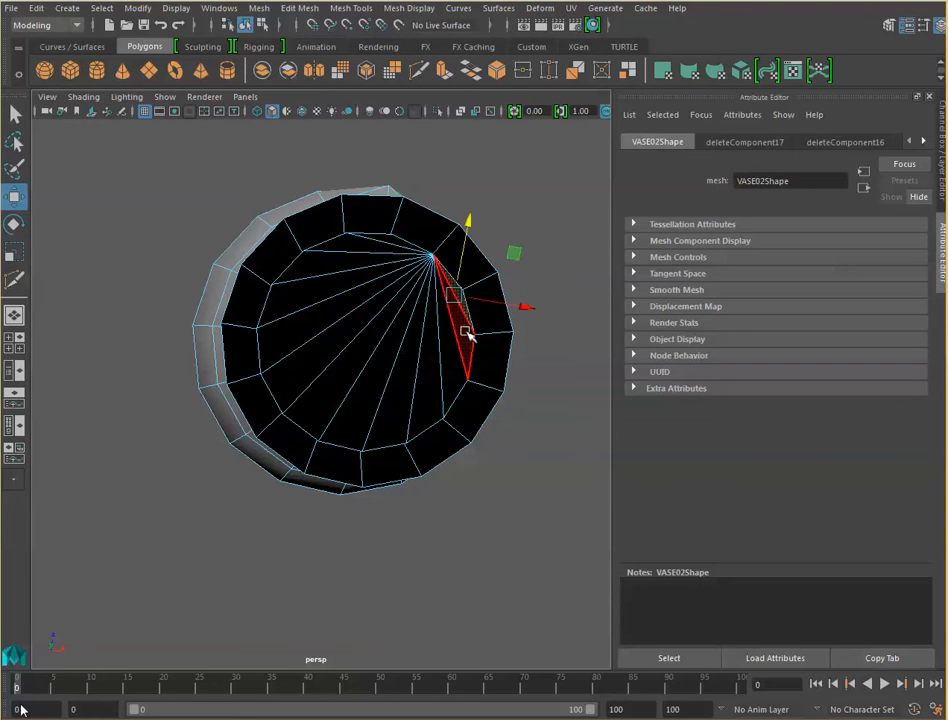
{"action": "key", "text": "Delete"}
{"action": "left_click", "coordinate": [466, 334]}
{"action": "key", "text": "Delete"}
{"action": "left_click", "coordinate": [457, 353]}
{"action": "key", "text": "Delete"}
{"action": "left_click", "coordinate": [451, 362]}
{"action": "key", "text": "Delete"}
{"action": "left_click", "coordinate": [440, 376]}
{"action": "key", "text": "Delete"}
{"action": "left_click", "coordinate": [408, 391]}
{"action": "key", "text": "Delete"}
{"action": "left_click", "coordinate": [377, 394]}
{"action": "key", "text": "Delete"}
{"action": "left_click", "coordinate": [343, 385]}
{"action": "key", "text": "Delete"}
{"action": "left_click", "coordinate": [310, 372]}
{"action": "key", "text": "Delete"}
{"action": "left_click", "coordinate": [308, 339]}
{"action": "key", "text": "Delete"}
{"action": "left_click", "coordinate": [311, 295]}
{"action": "key", "text": "Delete"}
{"action": "left_click", "coordinate": [324, 275]}
{"action": "key", "text": "Delete"}
{"action": "left_click", "coordinate": [350, 257]}
{"action": "key", "text": "Delete"}
{"action": "left_click", "coordinate": [399, 247]}
{"action": "key", "text": "Delete"}
{"action": "left_click_drag", "start_coordinate": [452, 390], "coordinate": [518, 383], "text": "alt"}
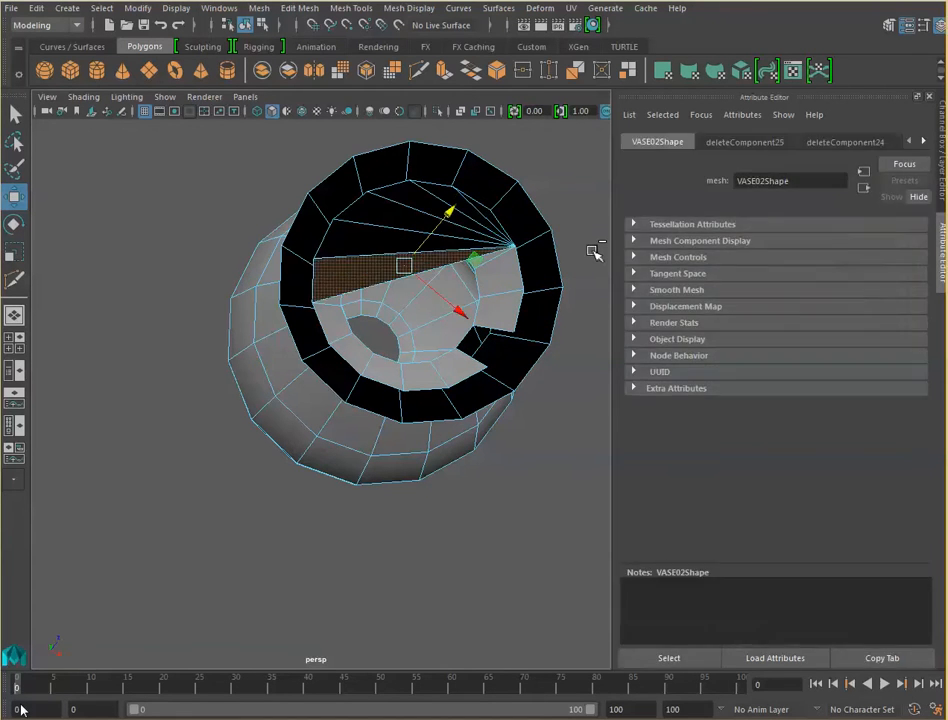
Step: Undo the series of face deletions on the inner bottom of the vase
{"action": "left_click", "coordinate": [594, 252]}
{"action": "key", "text": "ctrl+z"}
{"action": "key", "text": "ctrl+z"}
{"action": "key", "text": "ctrl+z"}
{"action": "key", "text": "ctrl+z"}
{"action": "key", "text": "ctrl+z"}
{"action": "key", "text": "ctrl+z"}
{"action": "key", "text": "ctrl+z"}
{"action": "key", "text": "ctrl+z"}
{"action": "key", "text": "ctrl+z"}
{"action": "key", "text": "ctrl+z"}
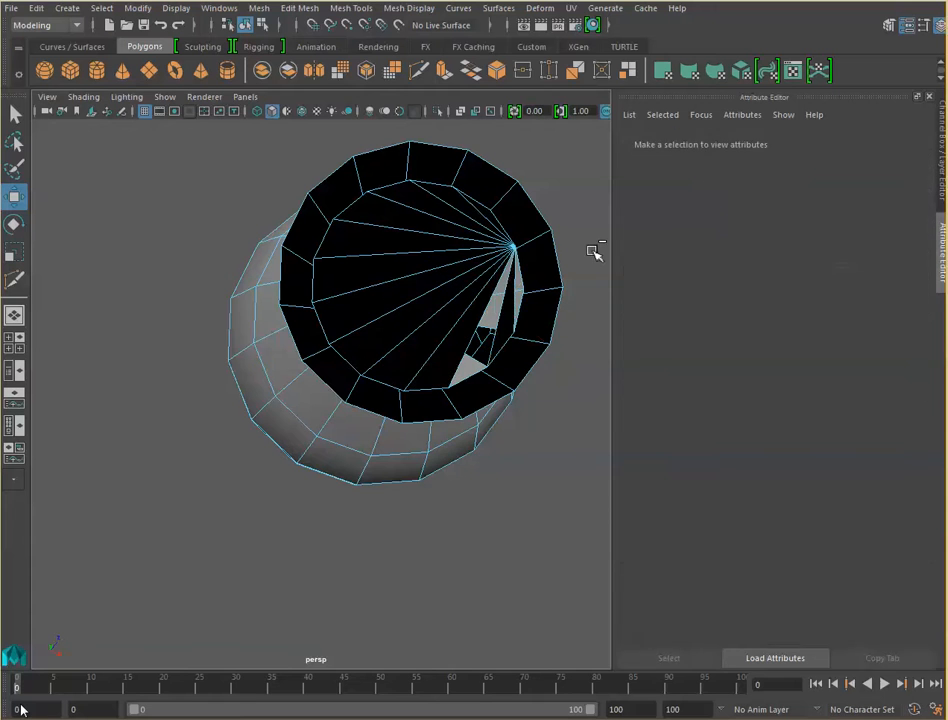
{"action": "key", "text": "ctrl+z"}
{"action": "key", "text": "ctrl+z"}
{"action": "key", "text": "ctrl+z"}
{"action": "key", "text": "ctrl+z"}
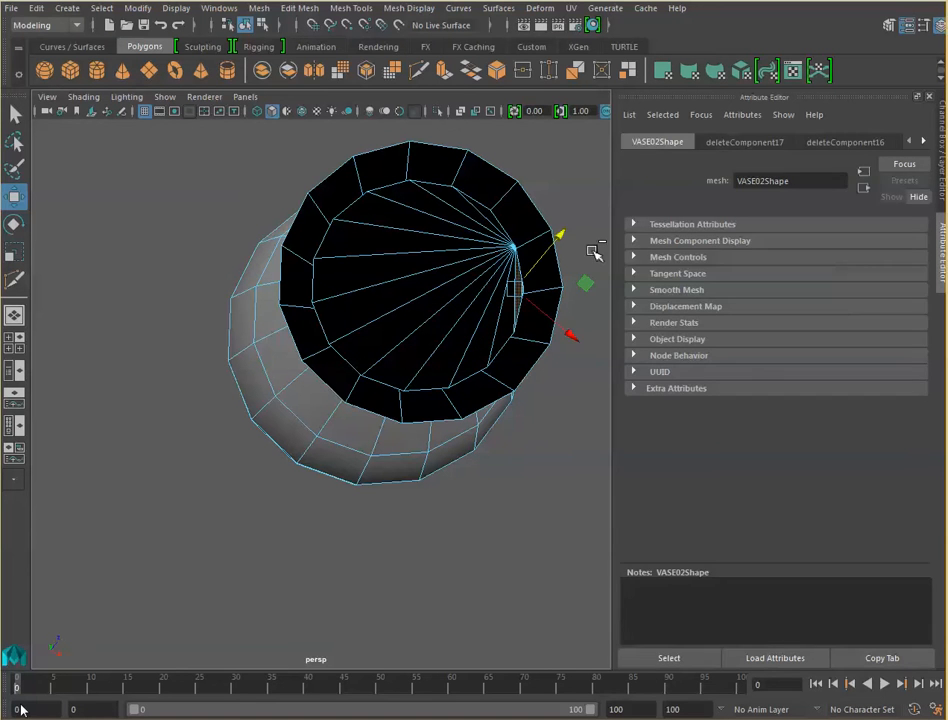
Step: Delete only the triangular fan faces of the inner bottom, keeping the inner wall faces of the vase
{"action": "left_click", "coordinate": [362, 276]}
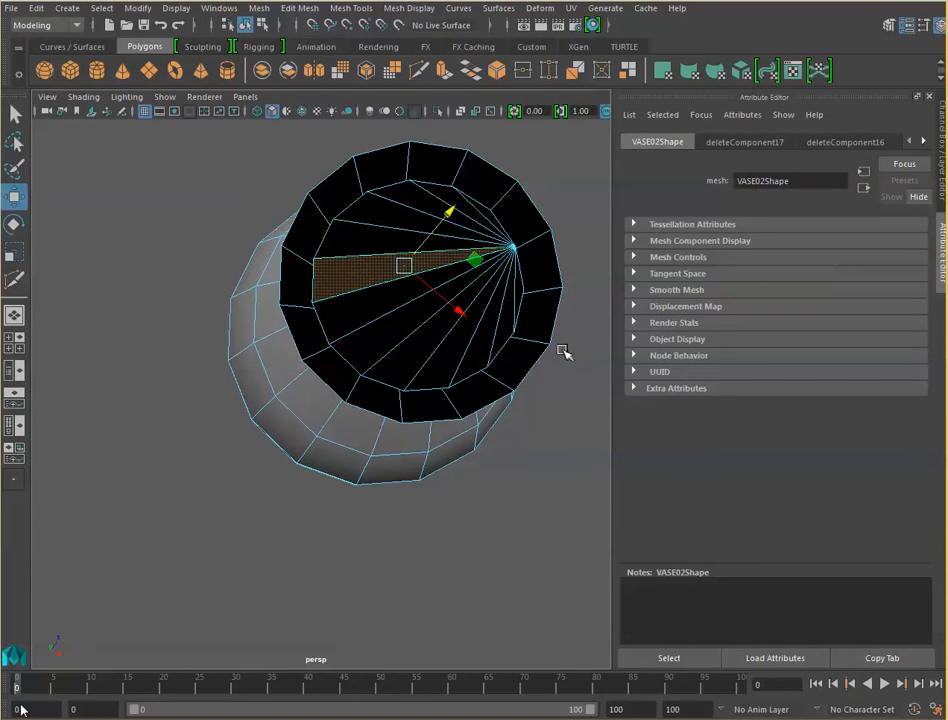
{"action": "key", "text": "Delete"}
{"action": "left_click", "coordinate": [360, 243]}
{"action": "key", "text": "Delete"}
{"action": "left_click", "coordinate": [400, 216]}
{"action": "key", "text": "Delete"}
{"action": "left_click", "coordinate": [407, 207]}
{"action": "key", "text": "Delete"}
{"action": "left_click", "coordinate": [459, 201]}
{"action": "key", "text": "Delete"}
{"action": "left_click", "coordinate": [488, 230]}
{"action": "key", "text": "Delete"}
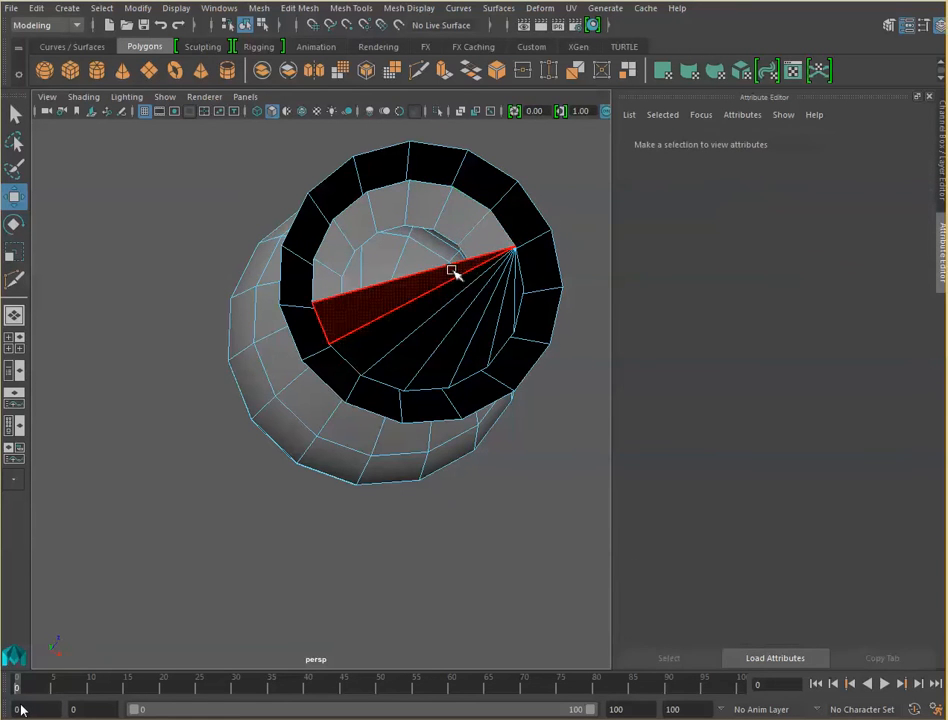
{"action": "left_click", "coordinate": [453, 272]}
{"action": "key", "text": "Delete"}
{"action": "left_click", "coordinate": [455, 296]}
{"action": "key", "text": "Delete"}
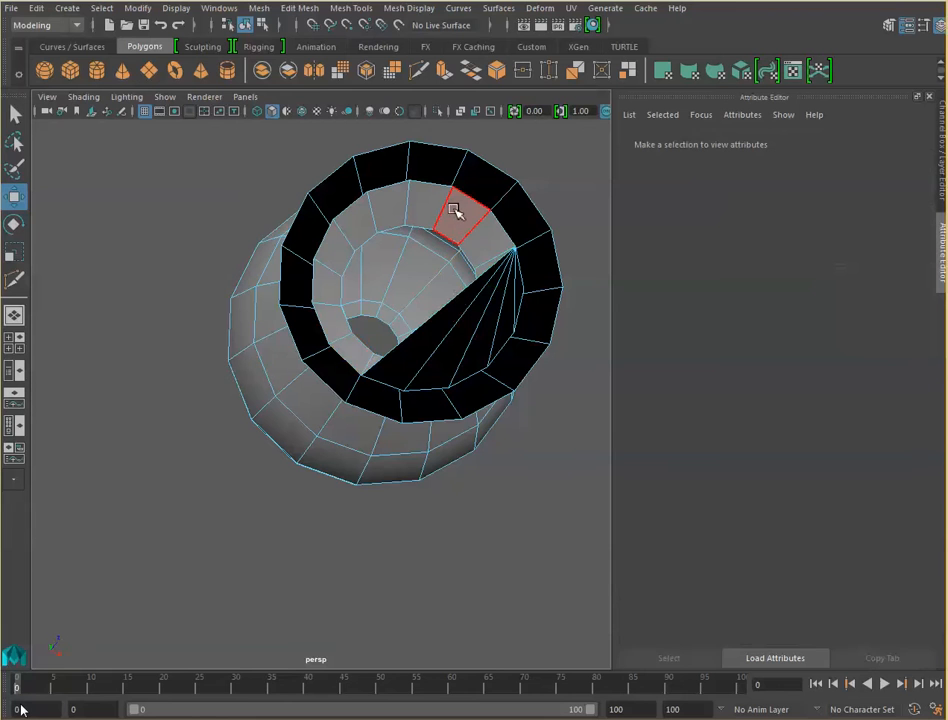
{"action": "left_click", "coordinate": [446, 323]}
{"action": "key", "text": "Delete"}
{"action": "left_click", "coordinate": [494, 333]}
{"action": "key", "text": "Delete"}
{"action": "left_click", "coordinate": [512, 324]}
{"action": "key", "text": "Delete"}
{"action": "left_click", "coordinate": [519, 302]}
{"action": "key", "text": "Delete"}
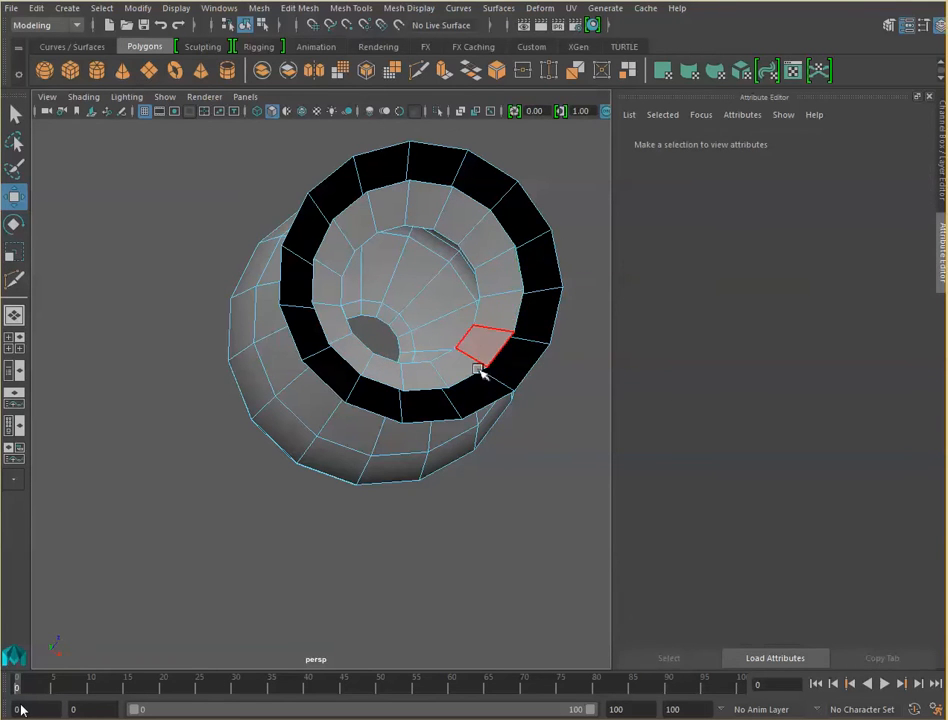
Step: Select the border edge loop around the inner bottom opening and close it with Fill Hole
{"action": "right_click_drag", "start_coordinate": [489, 236], "coordinate": [485, 189]}
{"action": "left_click", "coordinate": [476, 203]}
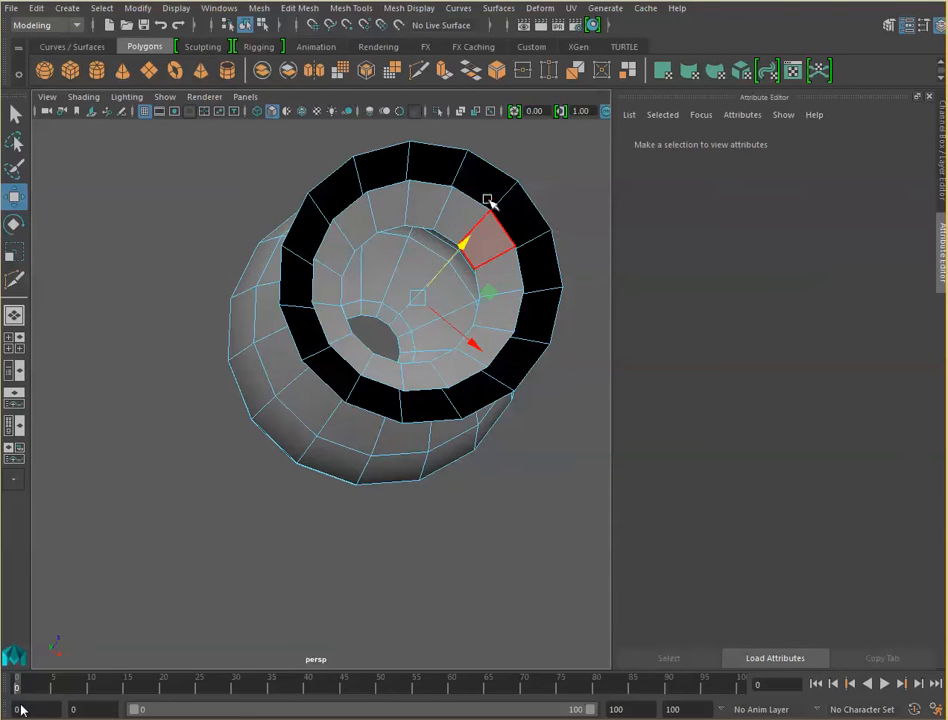
{"action": "left_click", "coordinate": [476, 203]}
{"action": "double_click", "coordinate": [476, 203]}
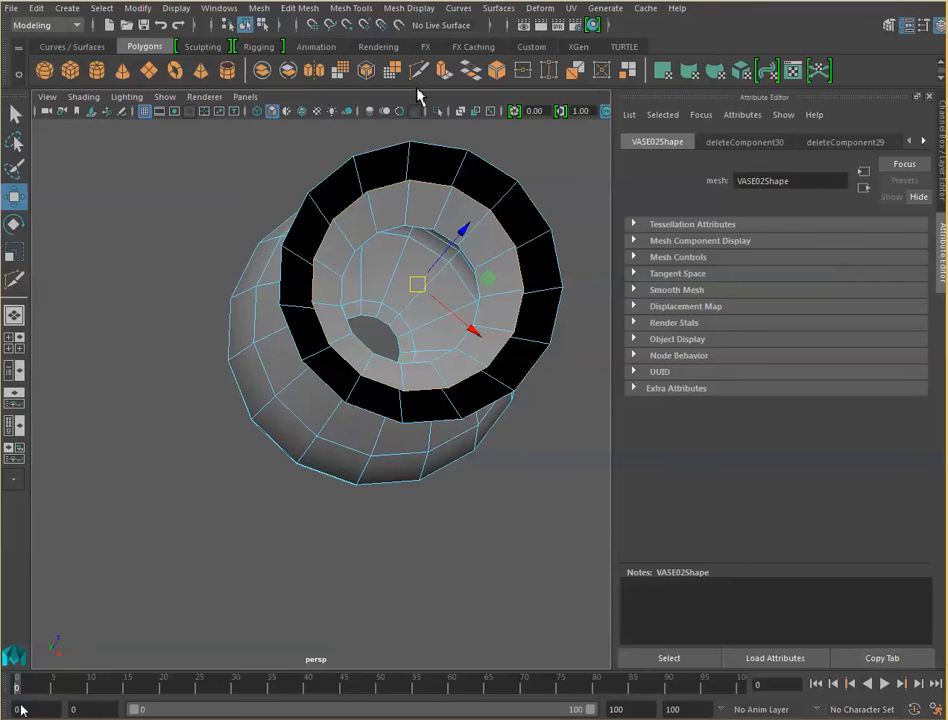
{"action": "left_click", "coordinate": [395, 9]}
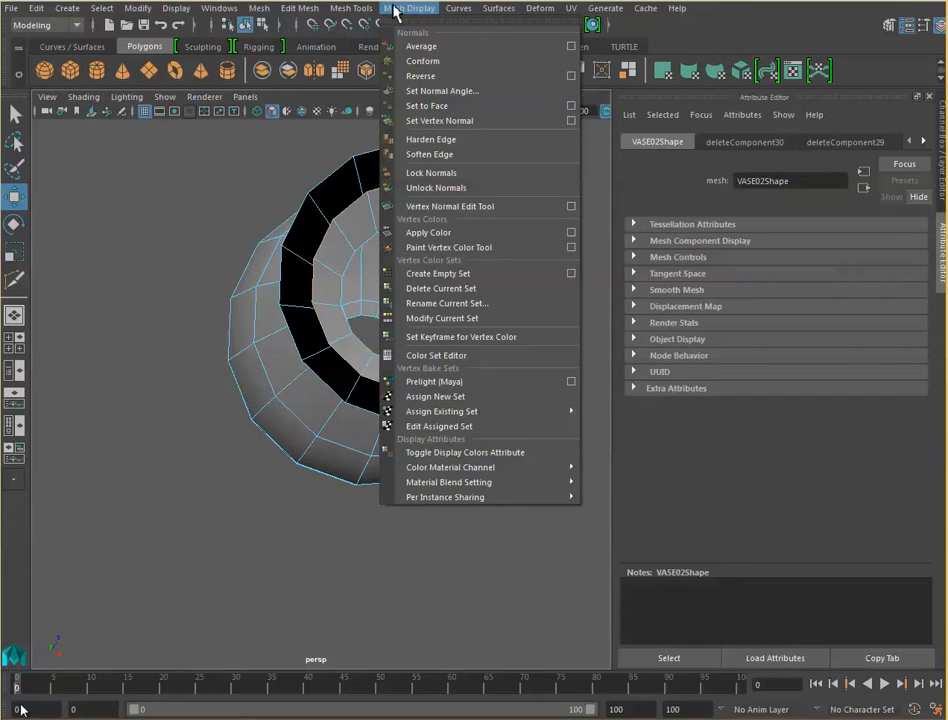
{"action": "mouse_move", "coordinate": [256, 8]}
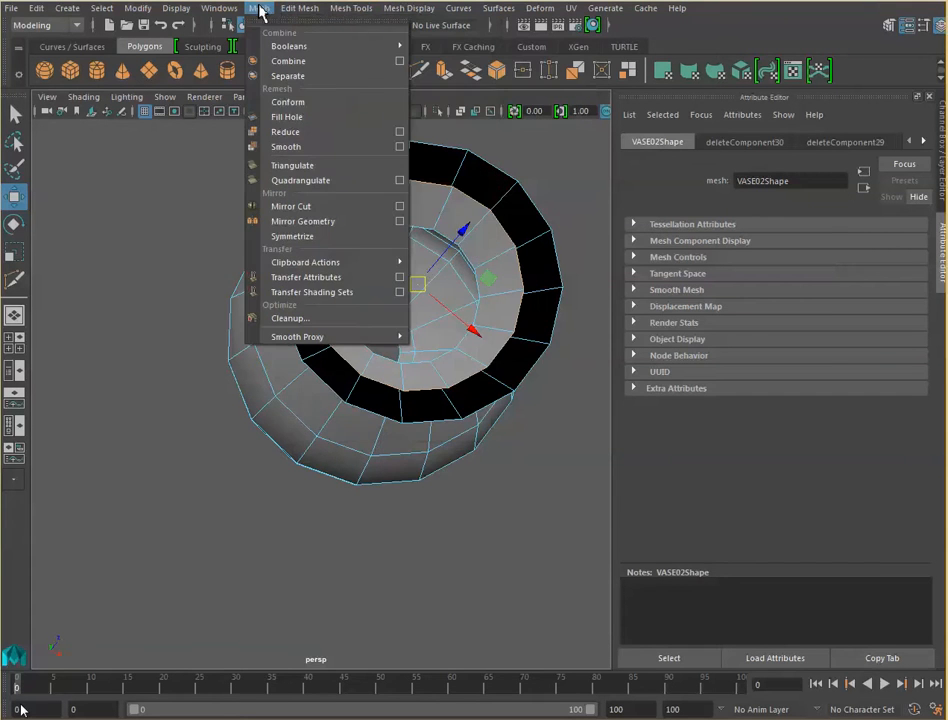
{"action": "left_click", "coordinate": [286, 117]}
Step: Select the new inner bottom face and examine the vase from above, below and the side
{"action": "left_click", "coordinate": [401, 250]}
{"action": "right_click_drag", "start_coordinate": [401, 250], "coordinate": [398, 284]}
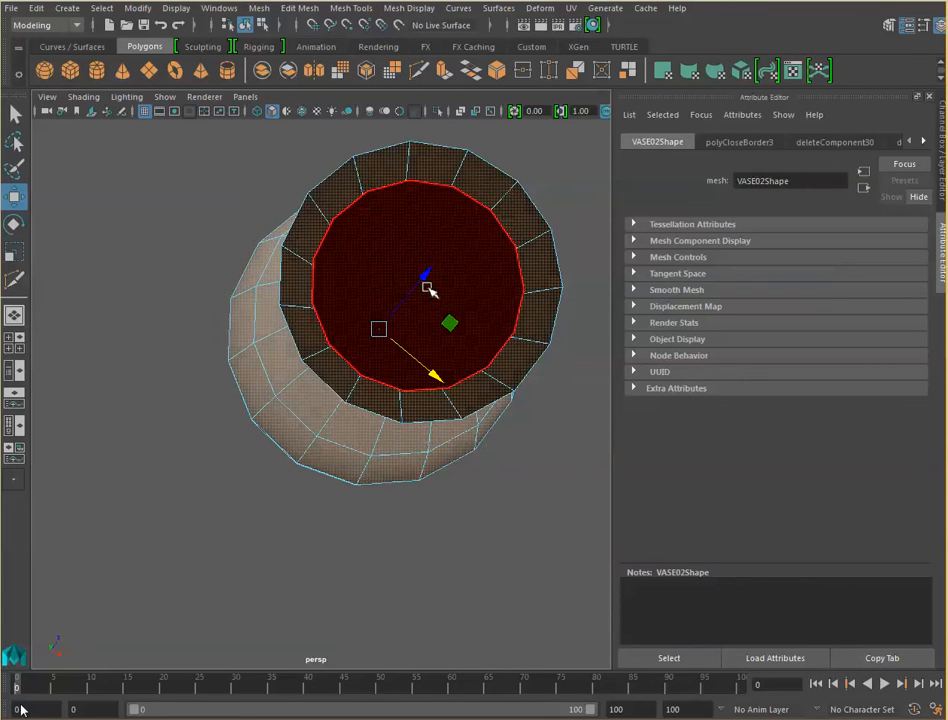
{"action": "left_click", "coordinate": [402, 300]}
{"action": "left_click_drag", "start_coordinate": [470, 364], "coordinate": [445, 551], "text": "alt"}
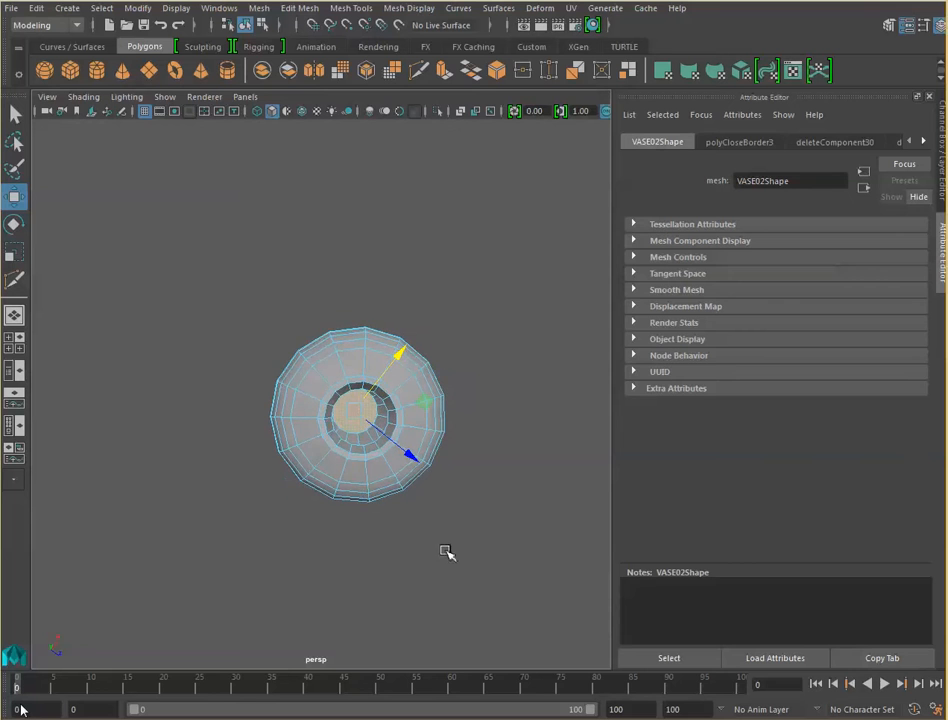
{"action": "left_click_drag", "start_coordinate": [389, 402], "coordinate": [229, 427], "text": "alt"}
{"action": "left_click_drag", "start_coordinate": [398, 492], "coordinate": [419, 356], "text": "alt"}
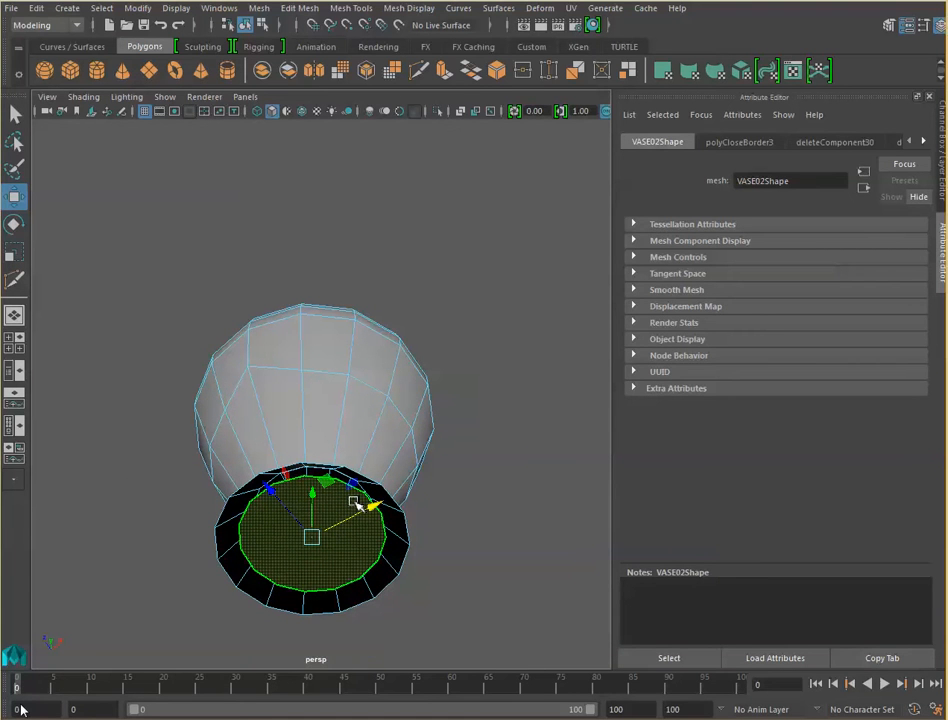
{"action": "left_click_drag", "start_coordinate": [391, 390], "coordinate": [332, 508], "text": "alt"}
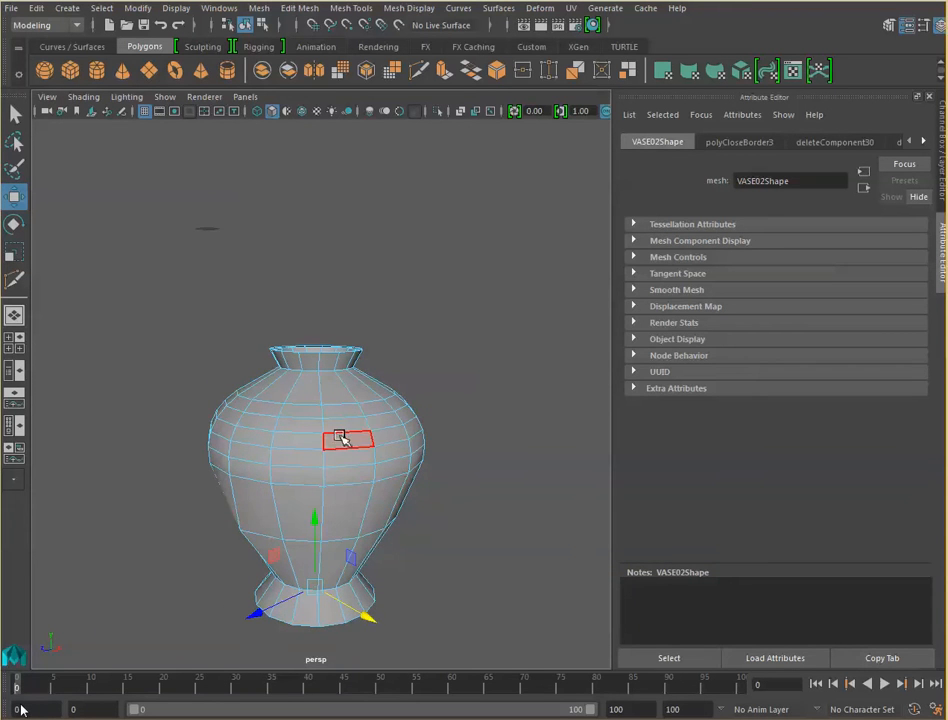
{"action": "left_click_drag", "start_coordinate": [394, 432], "coordinate": [327, 432], "text": "alt"}
{"action": "middle_click_drag", "start_coordinate": [328, 434], "coordinate": [398, 339], "text": "alt"}
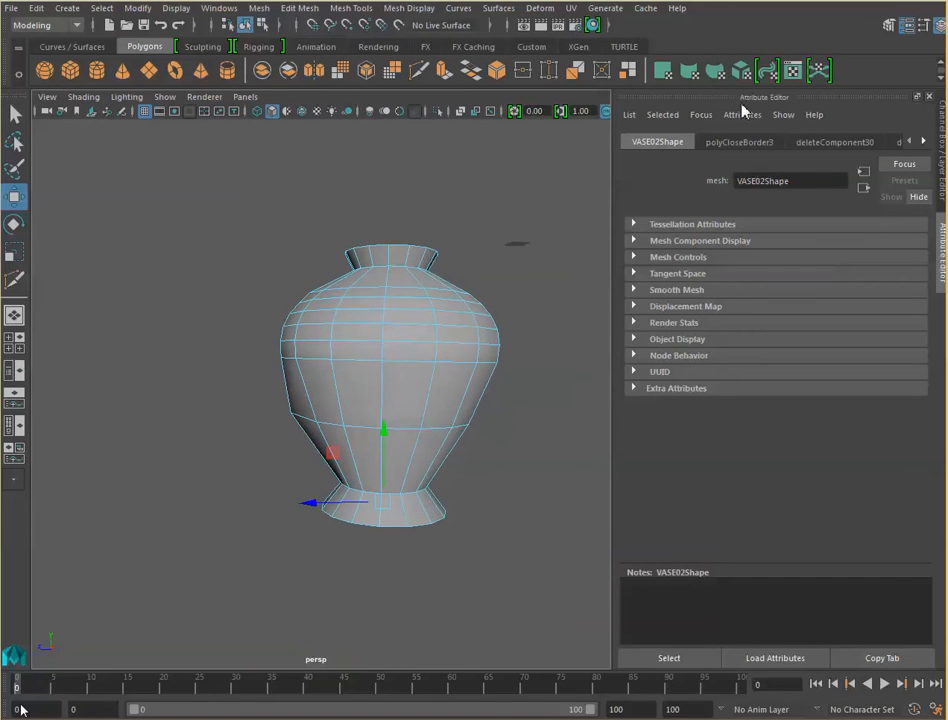
Step: Open the UV Editor beside the viewport and select the whole vase in object mode
{"action": "left_click", "coordinate": [795, 72]}
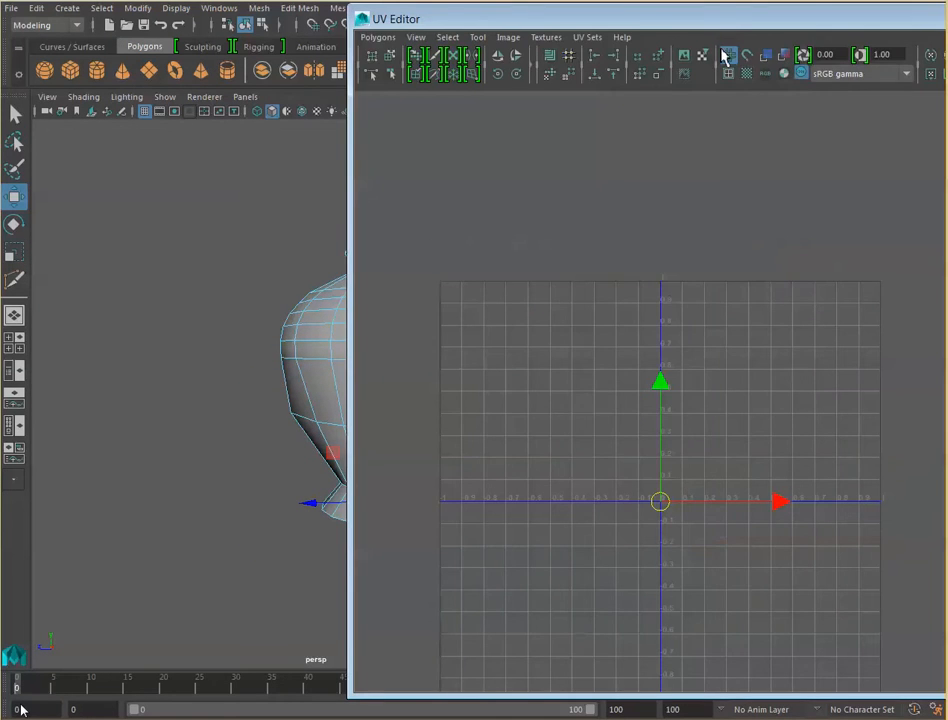
{"action": "left_click_drag", "start_coordinate": [725, 25], "coordinate": [863, 0]}
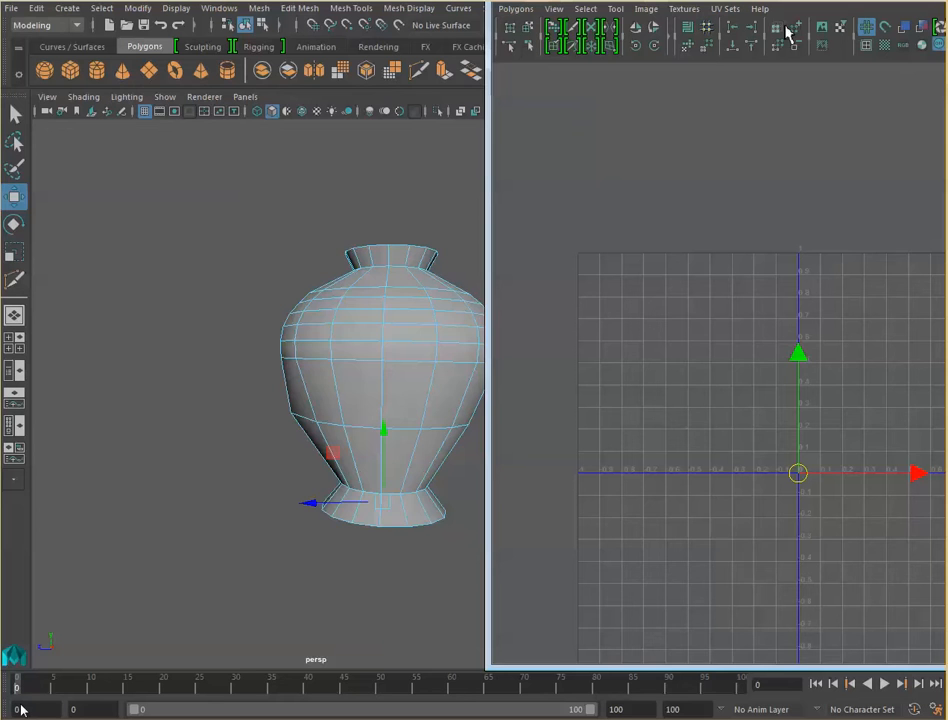
{"action": "right_click", "coordinate": [388, 345]}
{"action": "left_click", "coordinate": [456, 321]}
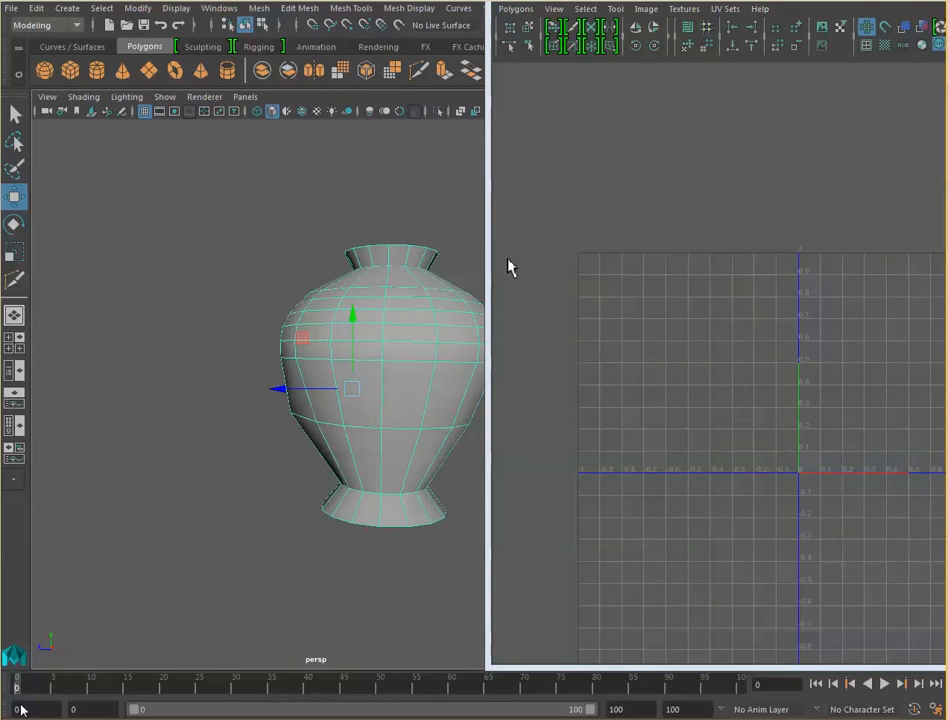
Step: Apply a cylindrical UV projection to the vase and view its layout in the UV Editor
{"action": "left_click_drag", "start_coordinate": [809, 0], "coordinate": [803, 185]}
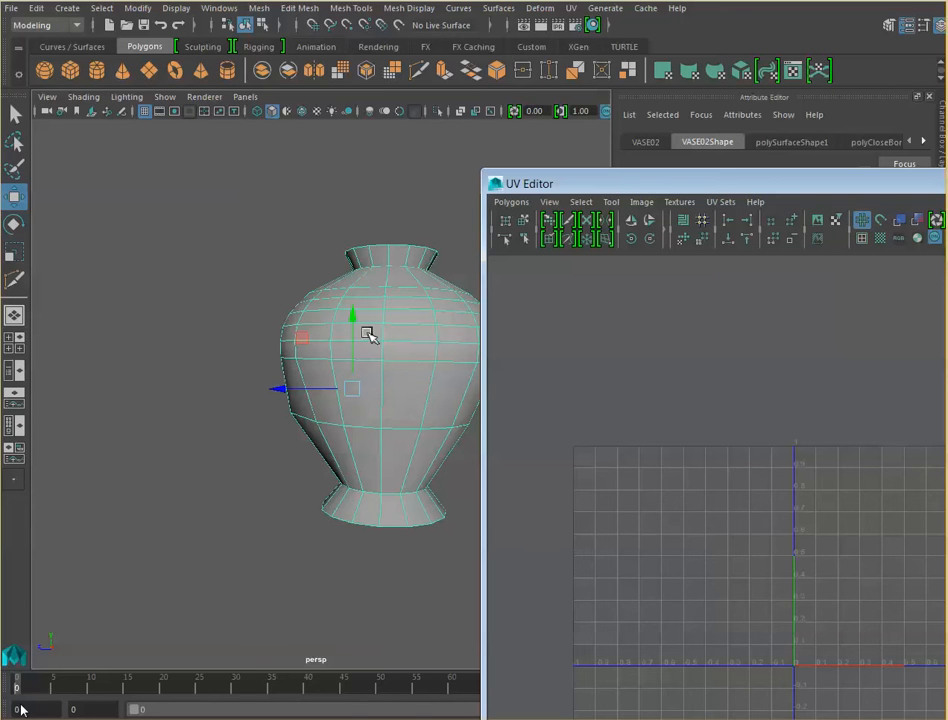
{"action": "left_click", "coordinate": [695, 80]}
{"action": "left_click_drag", "start_coordinate": [825, 195], "coordinate": [423, 87]}
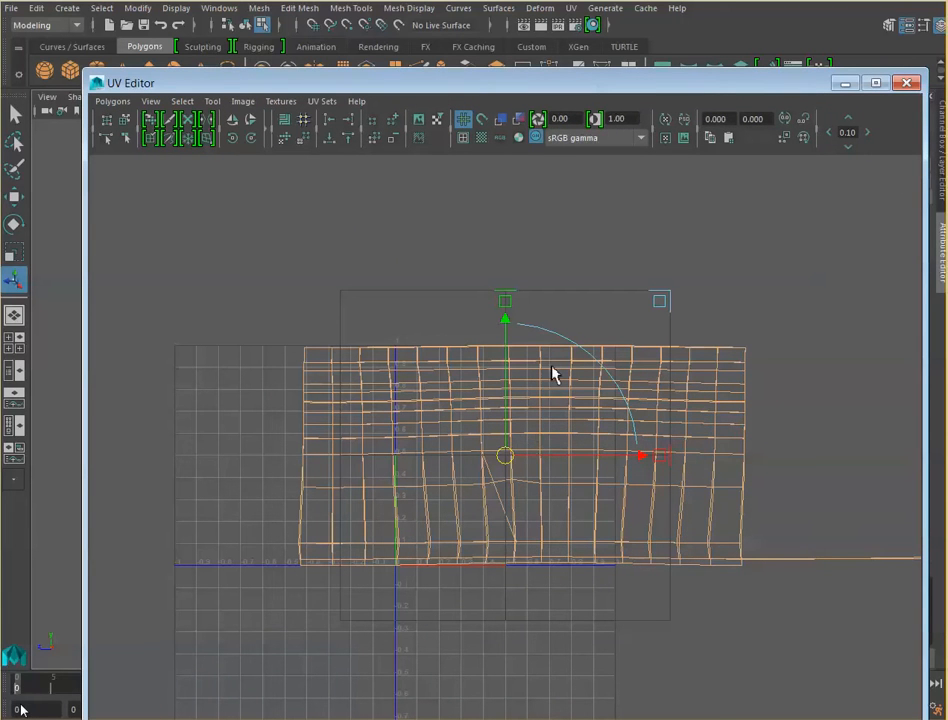
{"action": "left_click", "coordinate": [844, 85]}
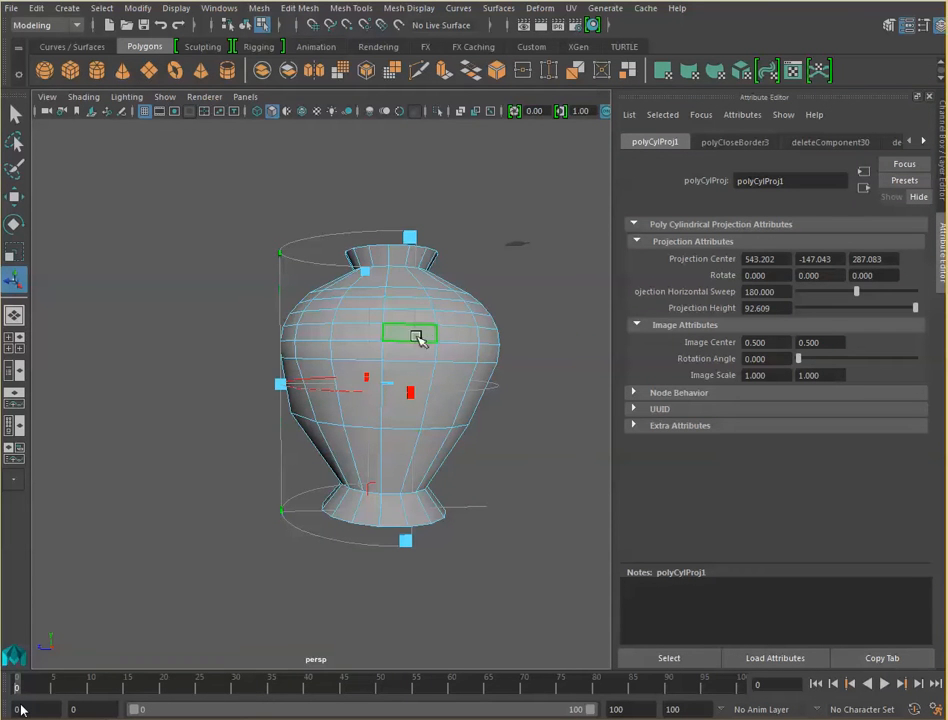
{"action": "left_click_drag", "start_coordinate": [415, 351], "coordinate": [455, 360], "text": "alt"}
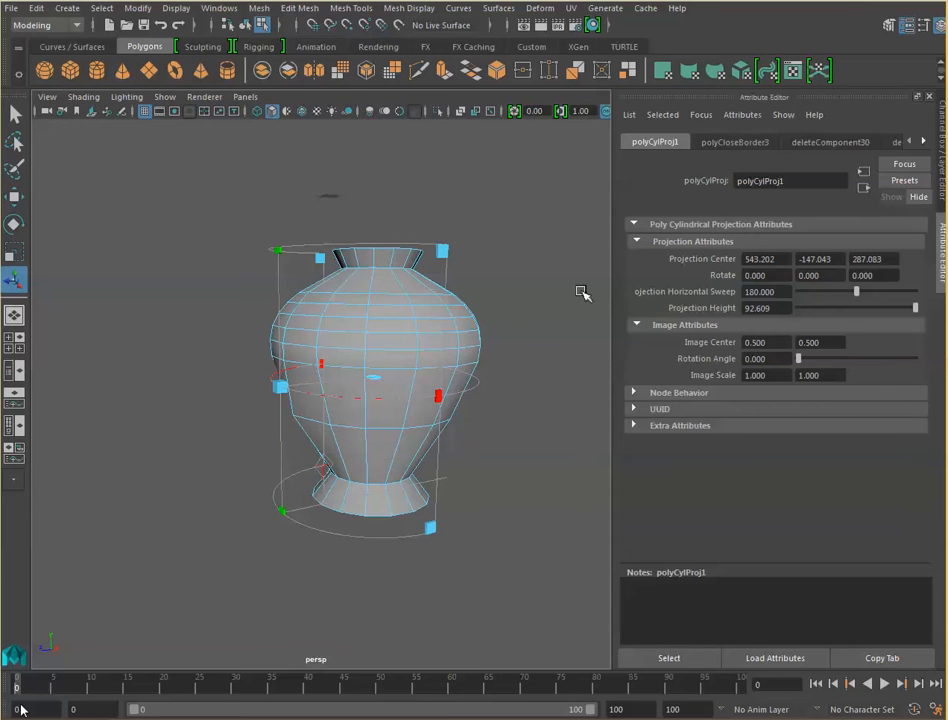
{"action": "left_click", "coordinate": [793, 71]}
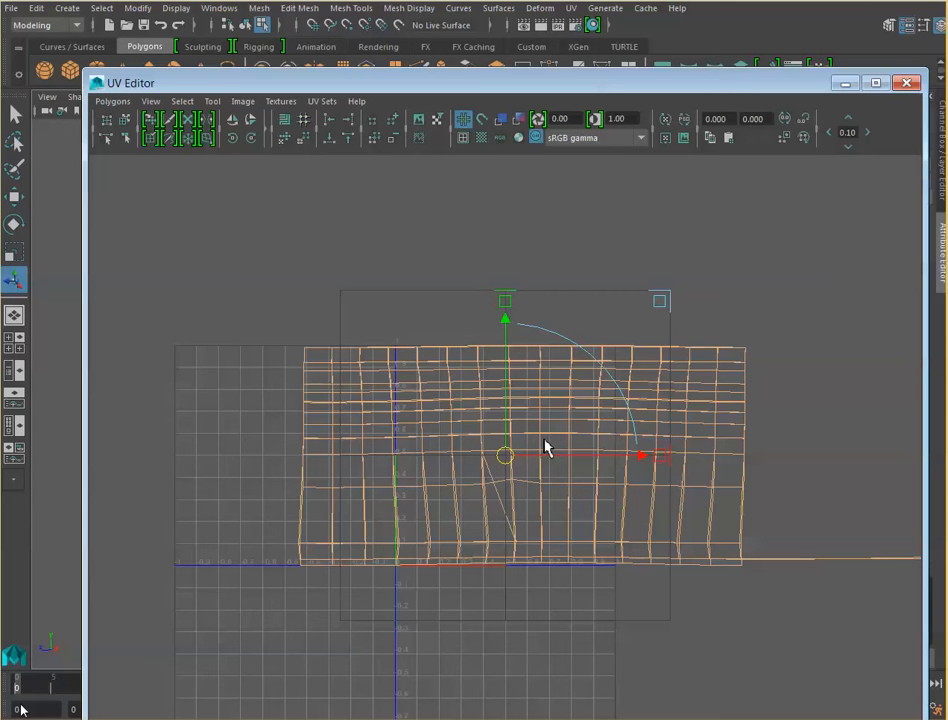
Step: Scale the vase's UV shell down uniformly and move it into the upper half of the 0–1 UV square
{"action": "left_click_drag", "start_coordinate": [663, 311], "coordinate": [578, 383]}
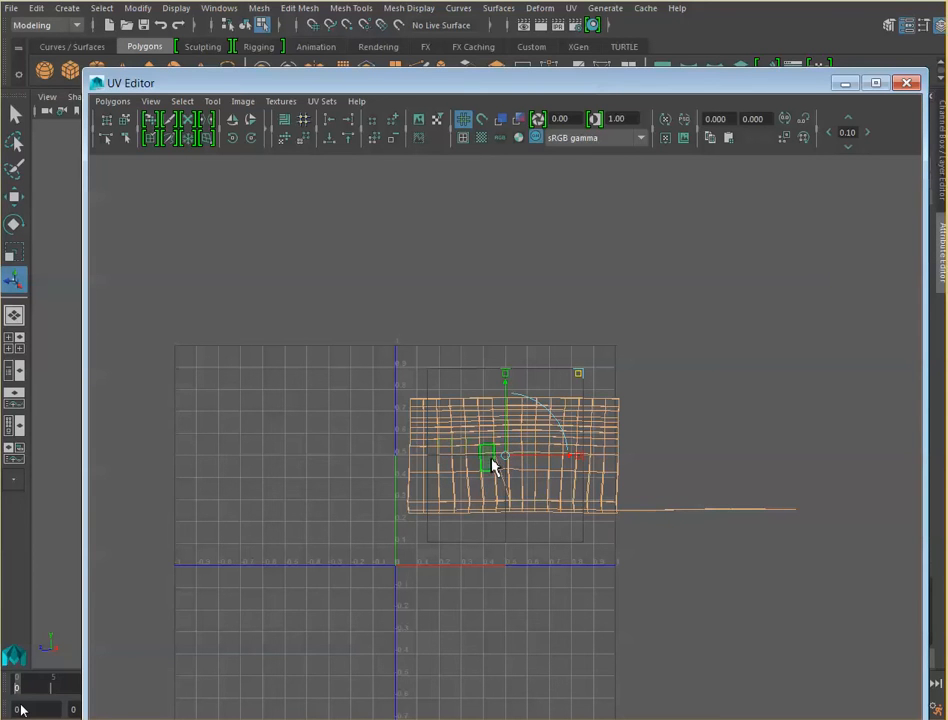
{"action": "left_click_drag", "start_coordinate": [508, 462], "coordinate": [500, 416]}
{"action": "left_click", "coordinate": [663, 624]}
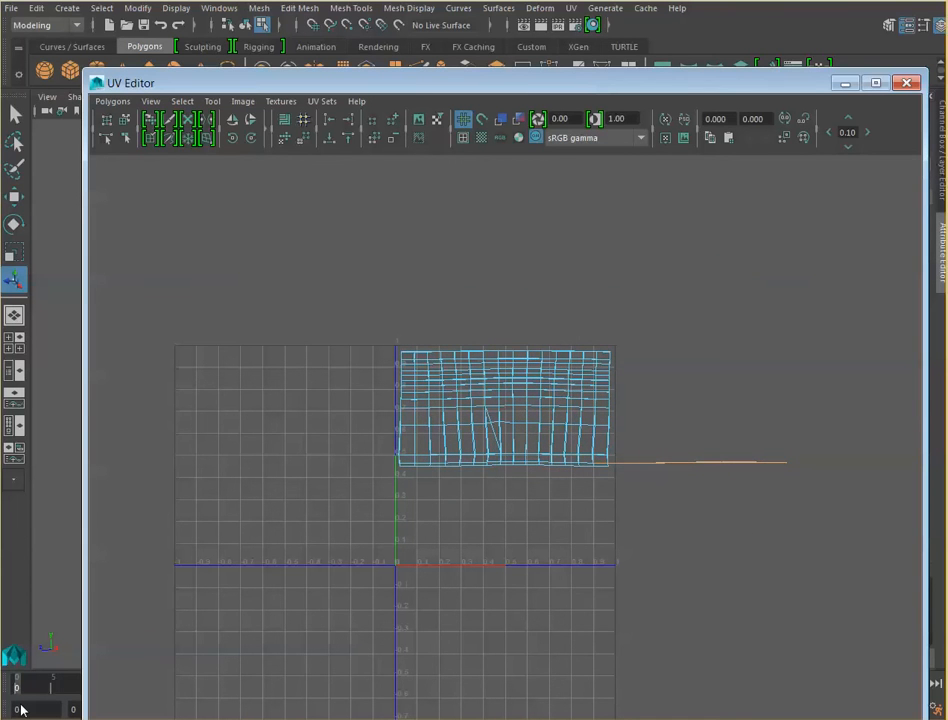
Step: Put the UV Editor away and select the inner bottom face of the vase from below
{"action": "left_click", "coordinate": [845, 83]}
{"action": "left_click_drag", "start_coordinate": [470, 410], "coordinate": [394, 434], "text": "alt"}
{"action": "left_click", "coordinate": [363, 515]}
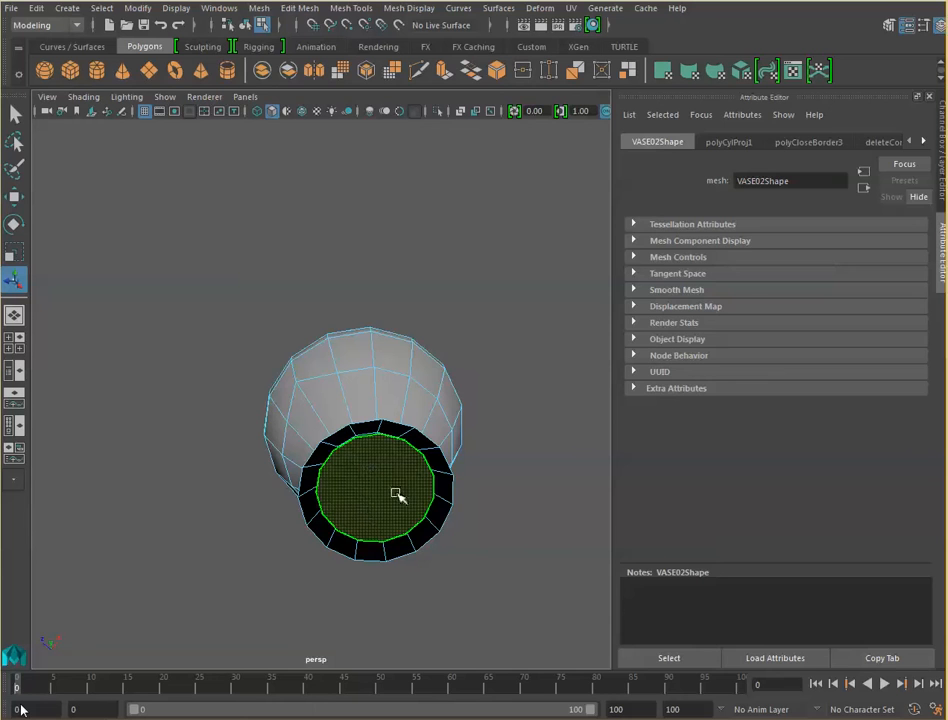
Step: Try a planar UV projection on the inner bottom face and adjust the size of its shell in the UV Editor
{"action": "left_click", "coordinate": [793, 71]}
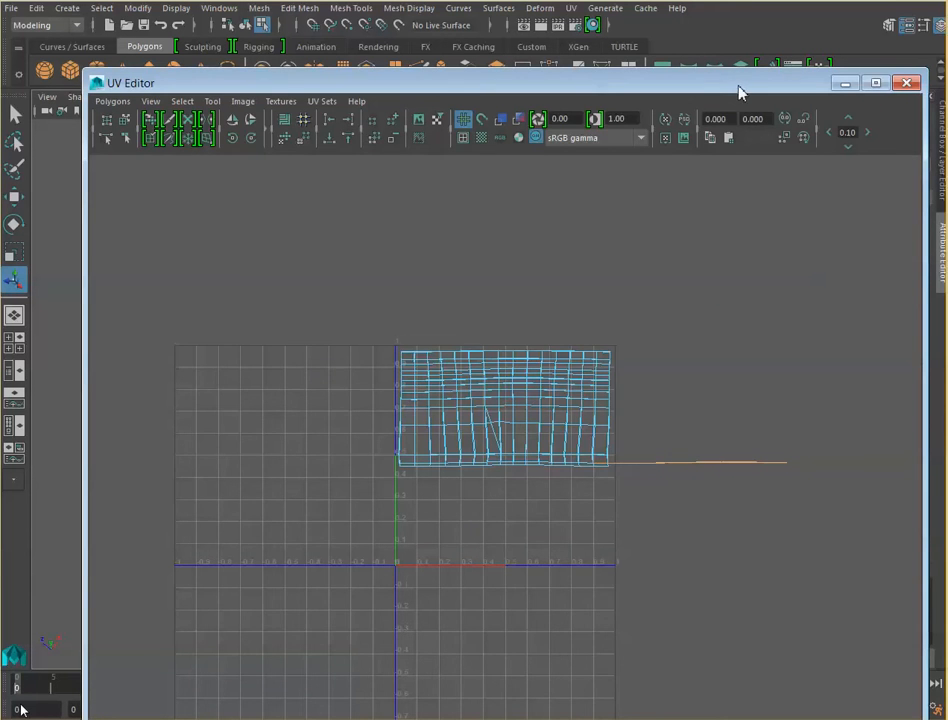
{"action": "left_click_drag", "start_coordinate": [739, 92], "coordinate": [746, 212]}
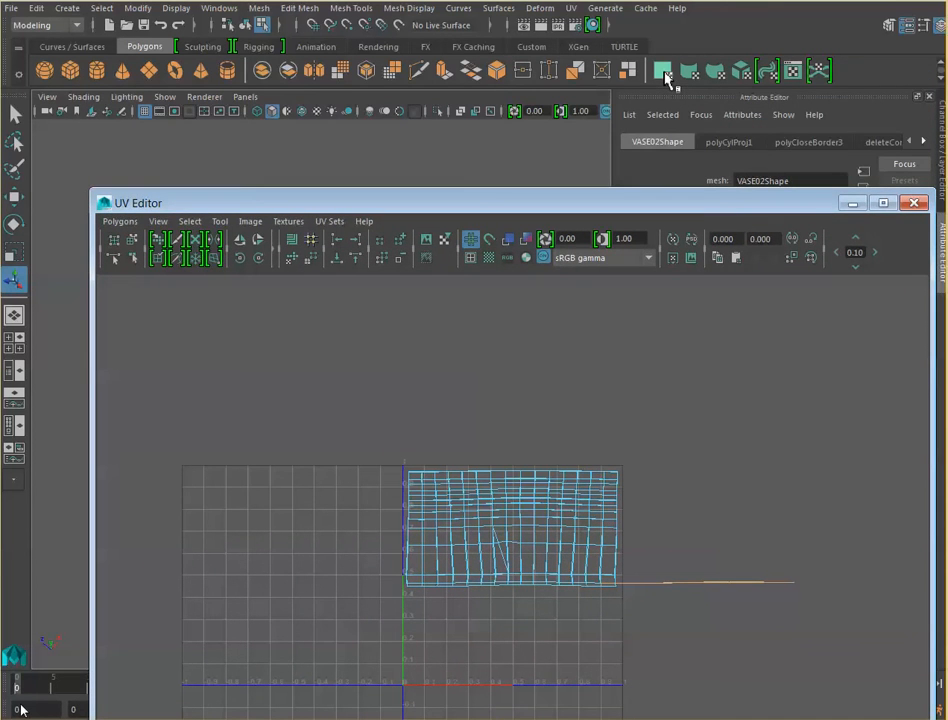
{"action": "left_click", "coordinate": [662, 72]}
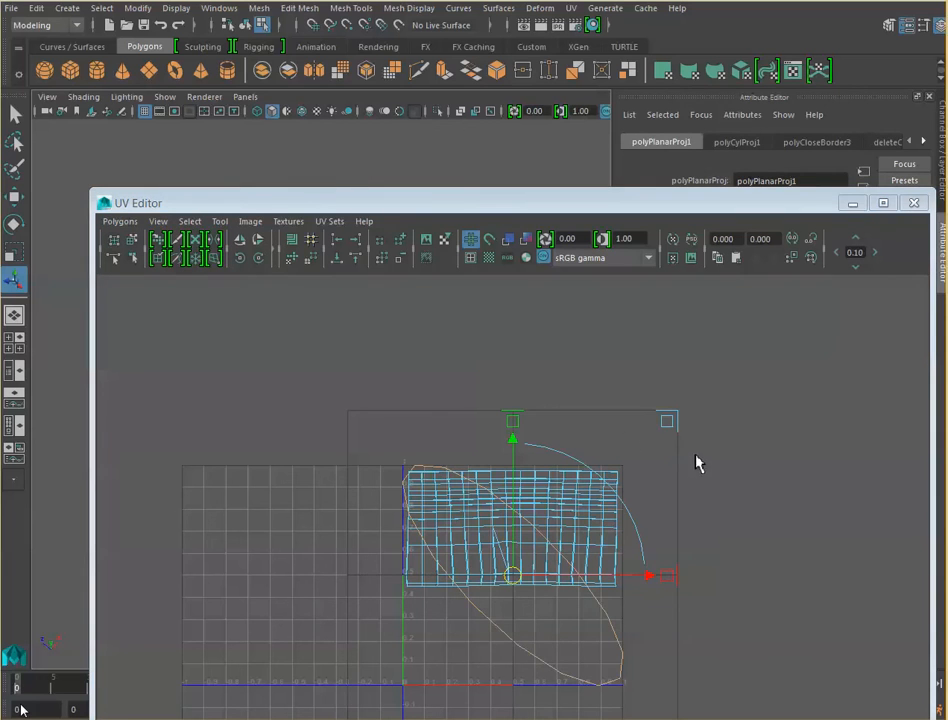
{"action": "mouse_move", "coordinate": [673, 423]}
{"action": "left_mouse_down"}
{"action": "mouse_move", "coordinate": [688, 413]}
{"action": "mouse_move", "coordinate": [666, 405]}
{"action": "left_mouse_up"}
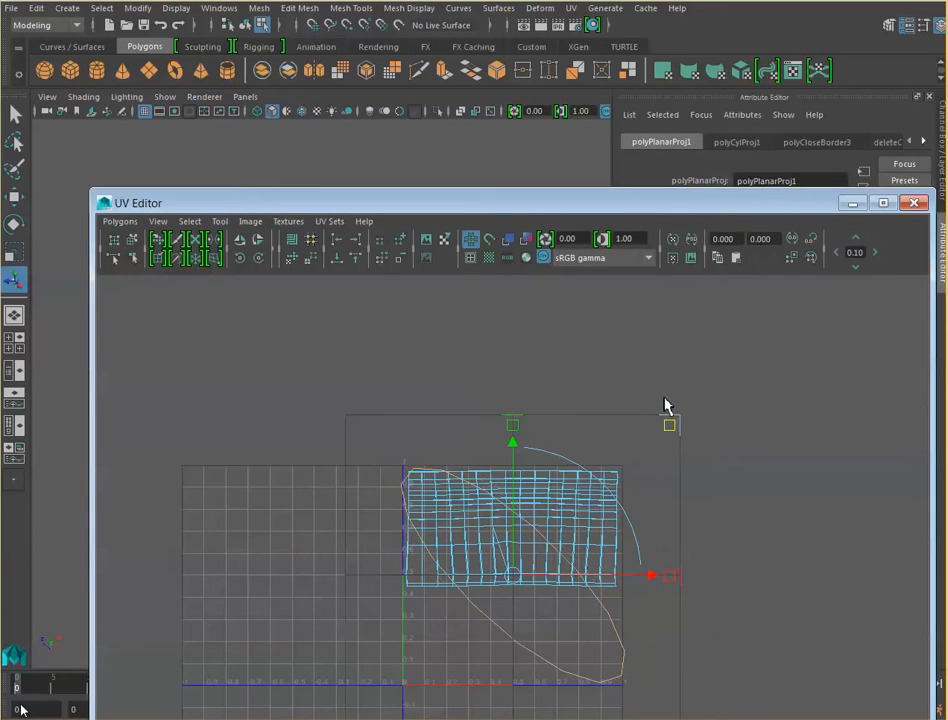
Step: Reselect the inner bottom face in the viewport, apply a new planar projection and show it in the UV Editor
{"action": "left_click", "coordinate": [855, 205]}
{"action": "left_click", "coordinate": [556, 440]}
{"action": "left_click", "coordinate": [408, 495]}
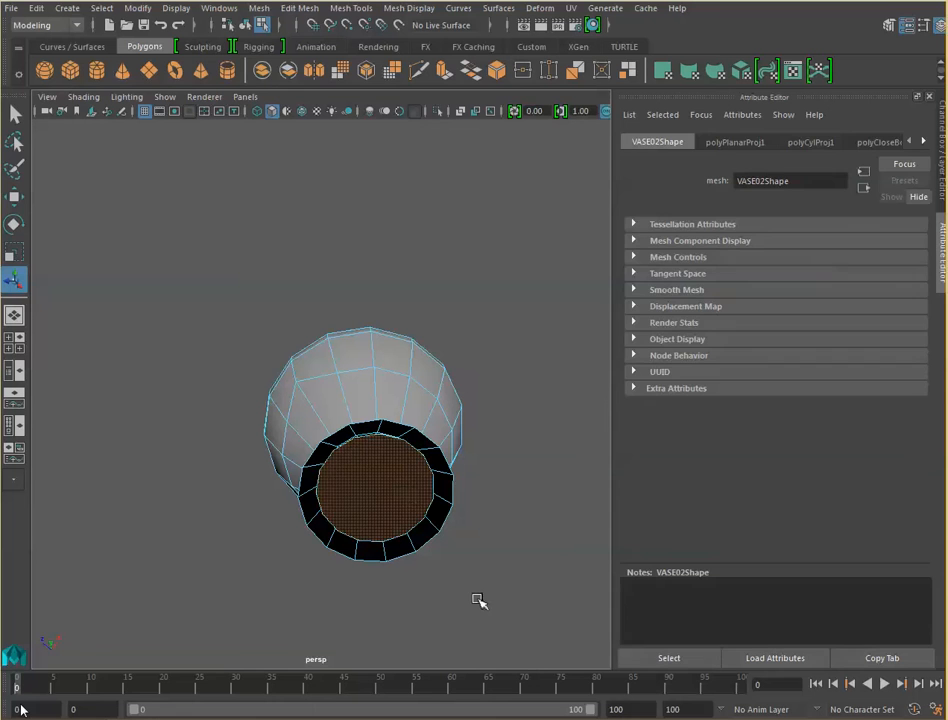
{"action": "left_click", "coordinate": [662, 70]}
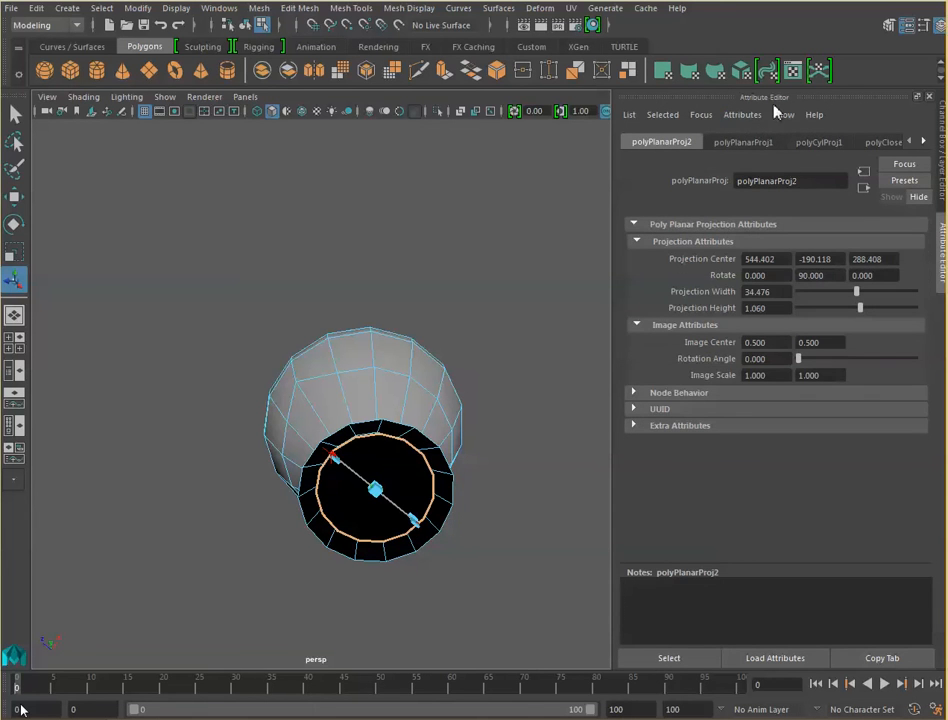
{"action": "left_click", "coordinate": [792, 70]}
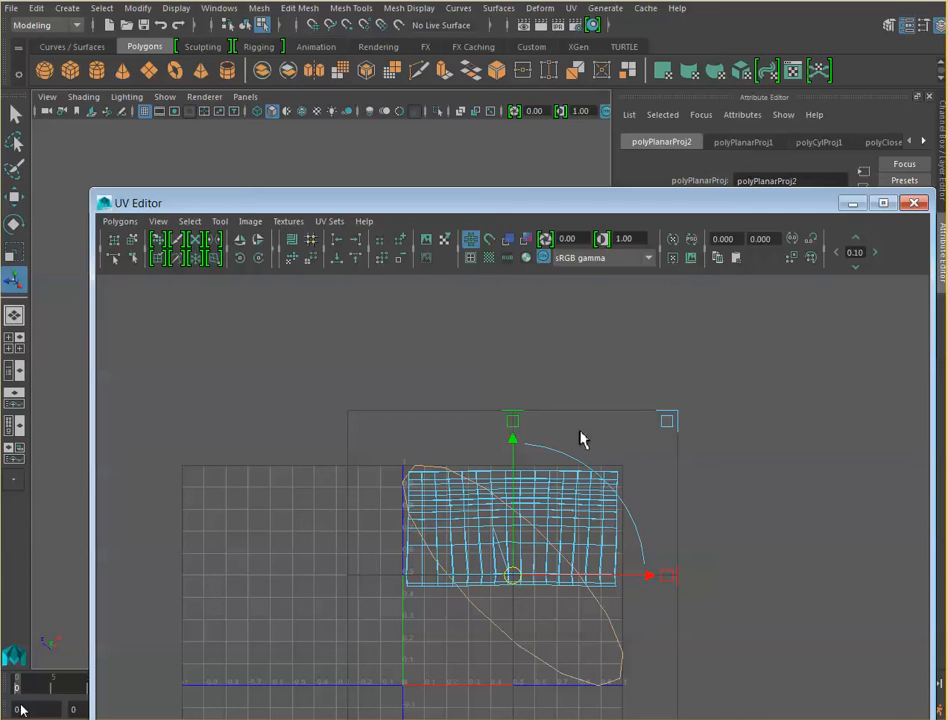
Step: Move the planar projection manipulator down below the vase's base and bring its layout back into view in the UV Editor
{"action": "left_click_drag", "start_coordinate": [563, 202], "coordinate": [523, 668]}
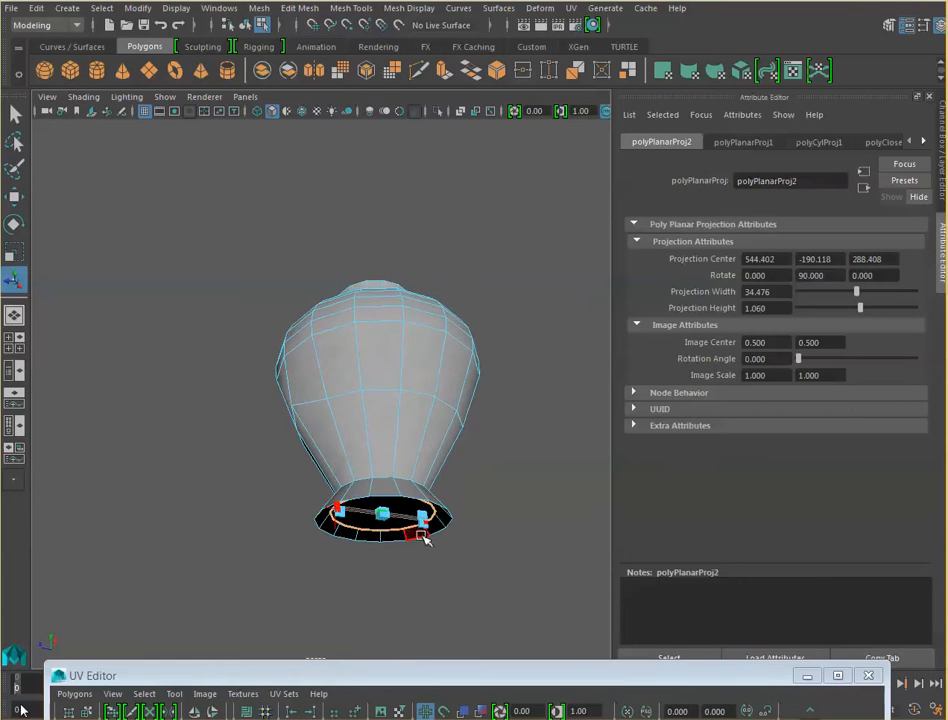
{"action": "left_click_drag", "start_coordinate": [383, 516], "coordinate": [390, 557]}
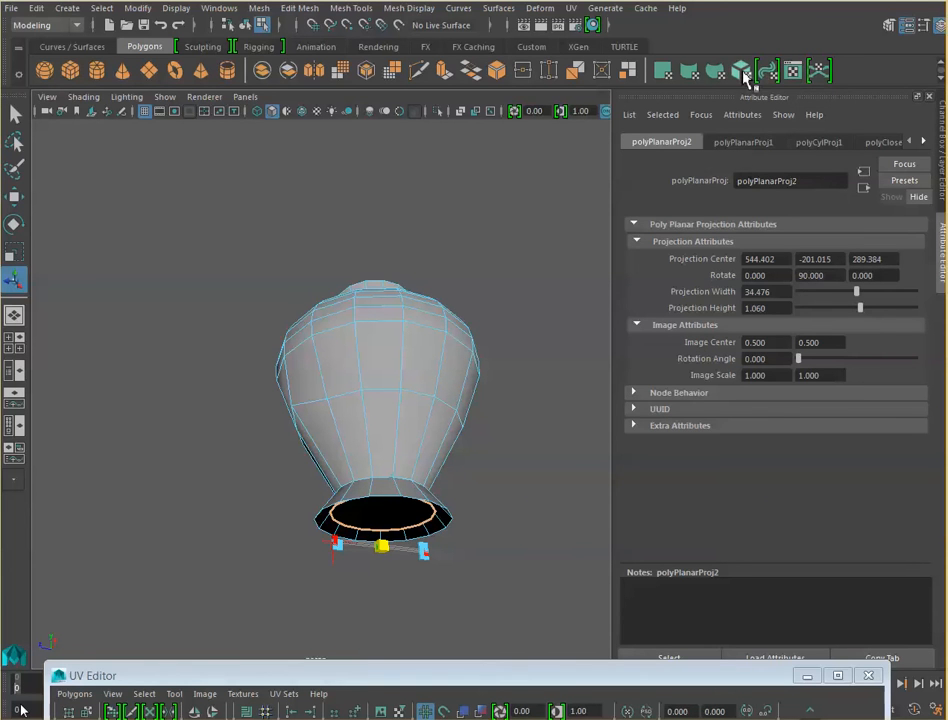
{"action": "left_click_drag", "start_coordinate": [640, 686], "coordinate": [690, 93]}
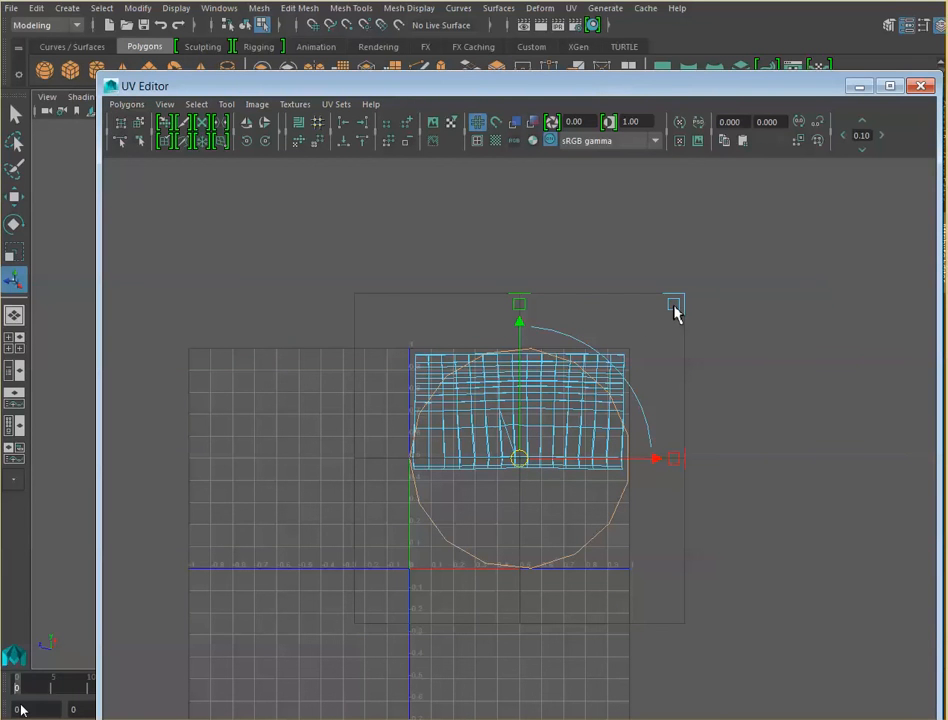
Step: Move the circular bottom shell off the vase's shell into the empty UV area left of the 0–1 square
{"action": "left_click_drag", "start_coordinate": [674, 307], "coordinate": [628, 368]}
{"action": "left_click_drag", "start_coordinate": [828, 92], "coordinate": [785, 374]}
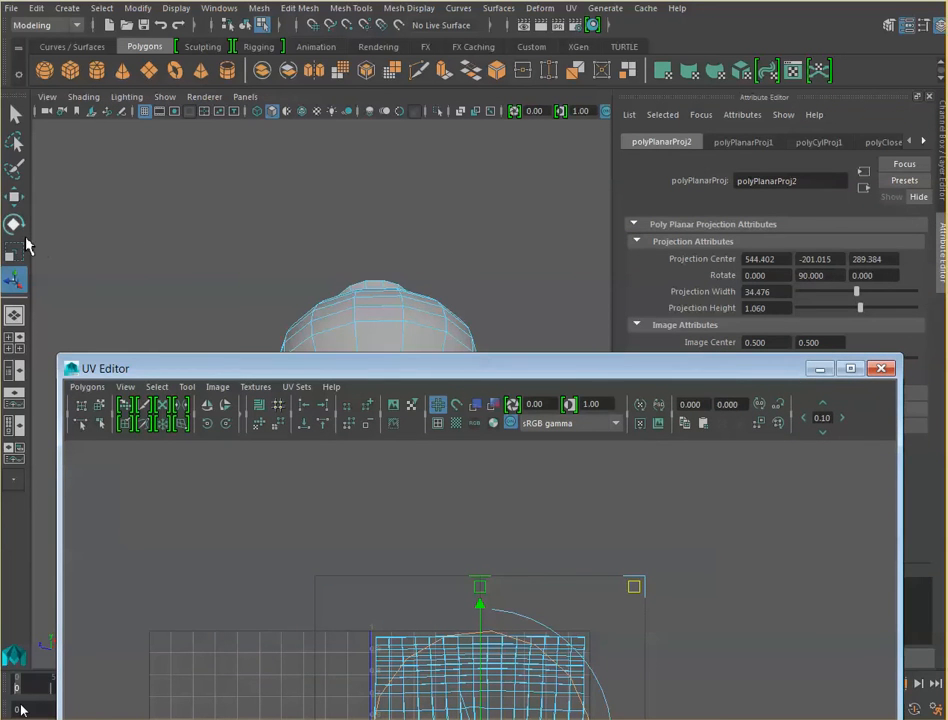
{"action": "left_click", "coordinate": [15, 198]}
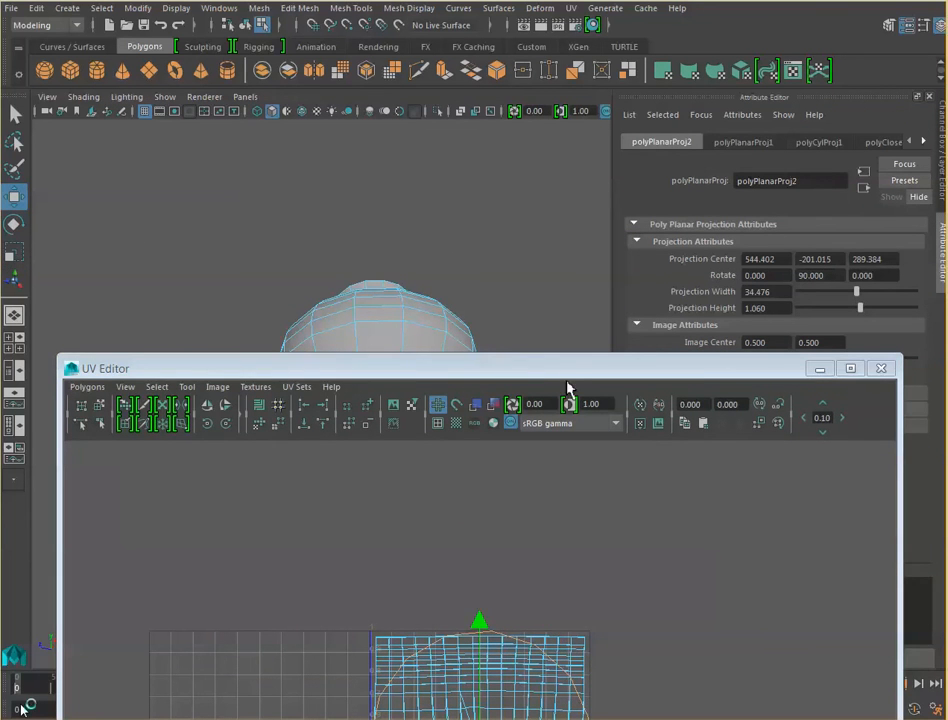
{"action": "left_click_drag", "start_coordinate": [567, 375], "coordinate": [599, 135]}
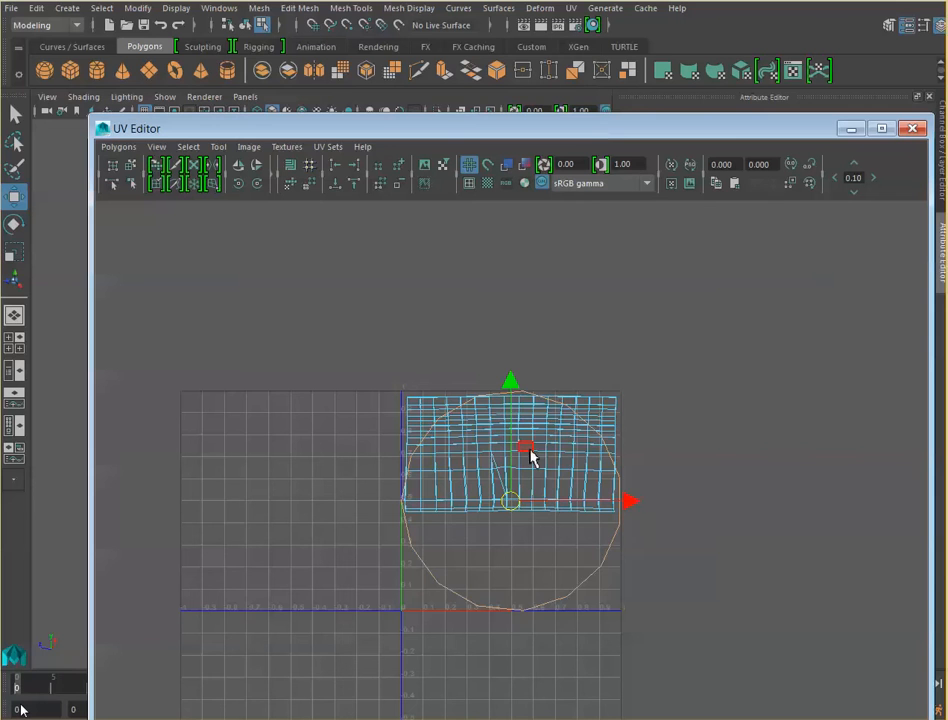
{"action": "left_click_drag", "start_coordinate": [516, 388], "coordinate": [440, 407]}
{"action": "left_click_drag", "start_coordinate": [634, 528], "coordinate": [377, 529]}
Step: Scale the circular shell uniformly to about 40% and place it beneath the vase's shell, near the UV origin
{"action": "left_click", "coordinate": [14, 252]}
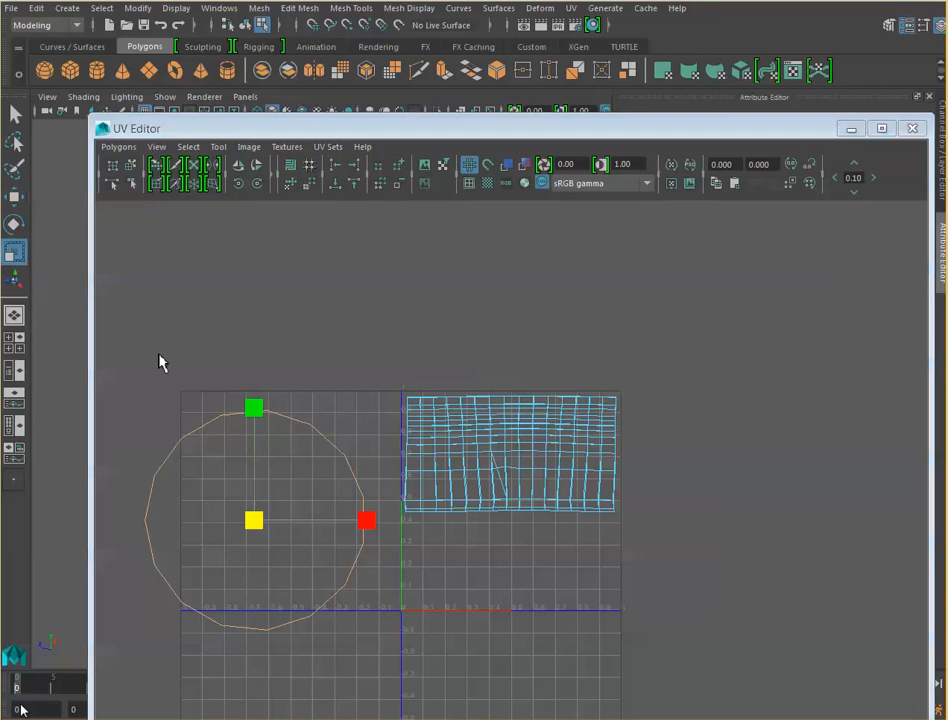
{"action": "mouse_move", "coordinate": [262, 535]}
{"action": "left_mouse_down"}
{"action": "mouse_move", "coordinate": [235, 562]}
{"action": "mouse_move", "coordinate": [216, 608]}
{"action": "mouse_move", "coordinate": [224, 590]}
{"action": "left_mouse_up"}
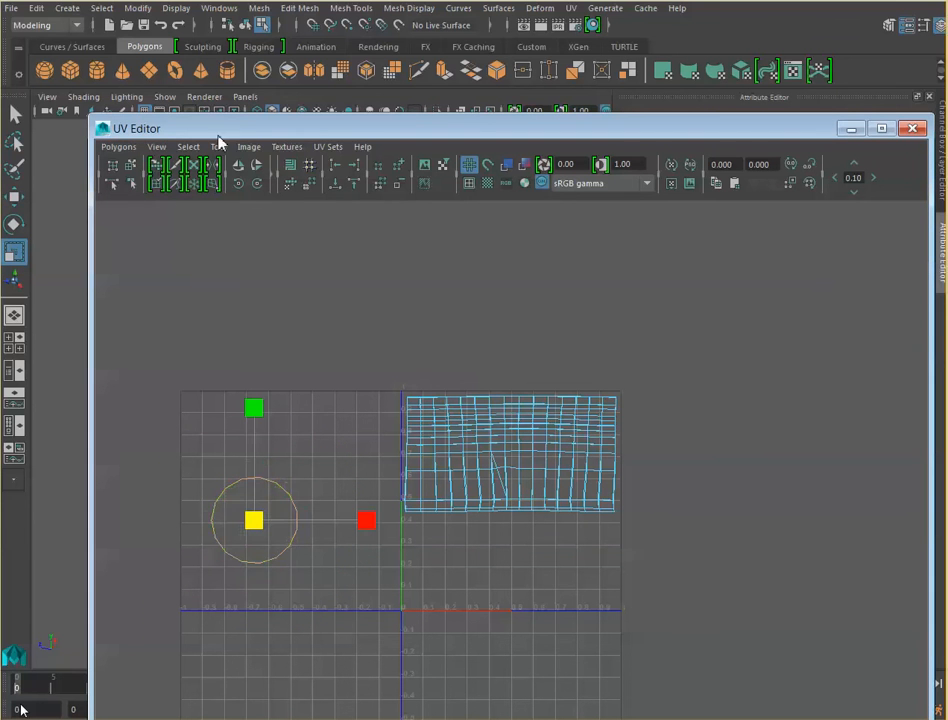
{"action": "left_click", "coordinate": [14, 196]}
{"action": "left_click_drag", "start_coordinate": [252, 522], "coordinate": [444, 586]}
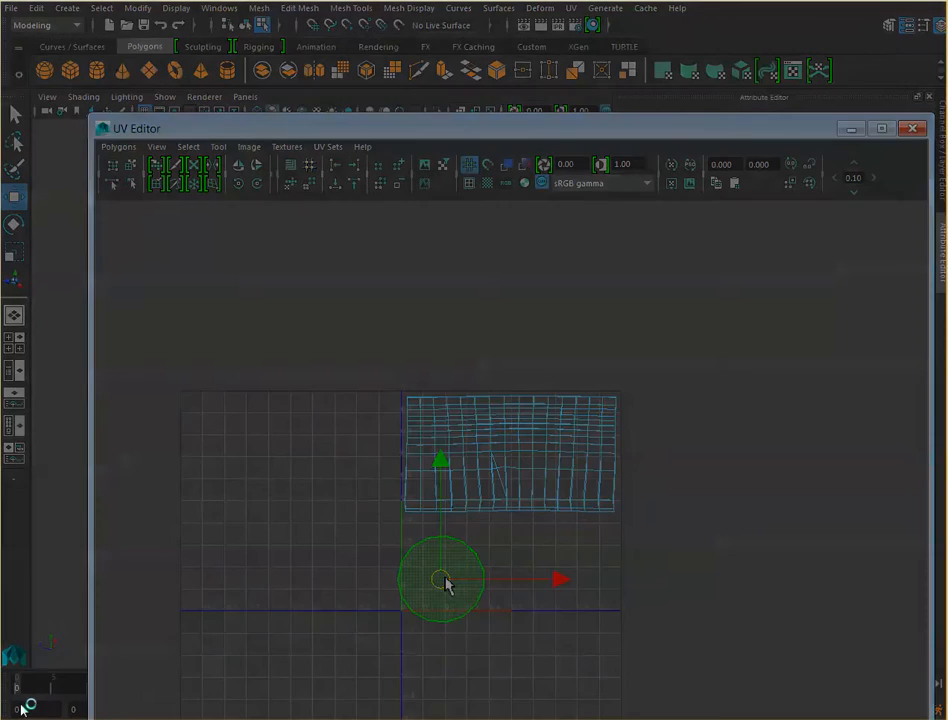